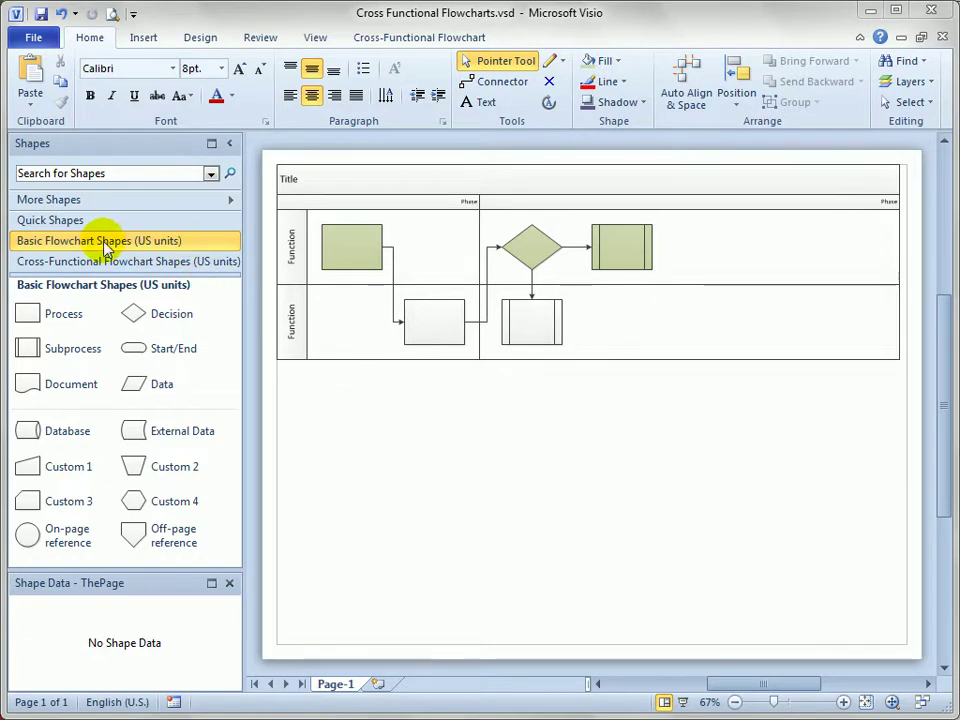
Step: Place a swimlane on the blank area below the flowchart and delete the separate flowchart it forms
left_click(183, 266)
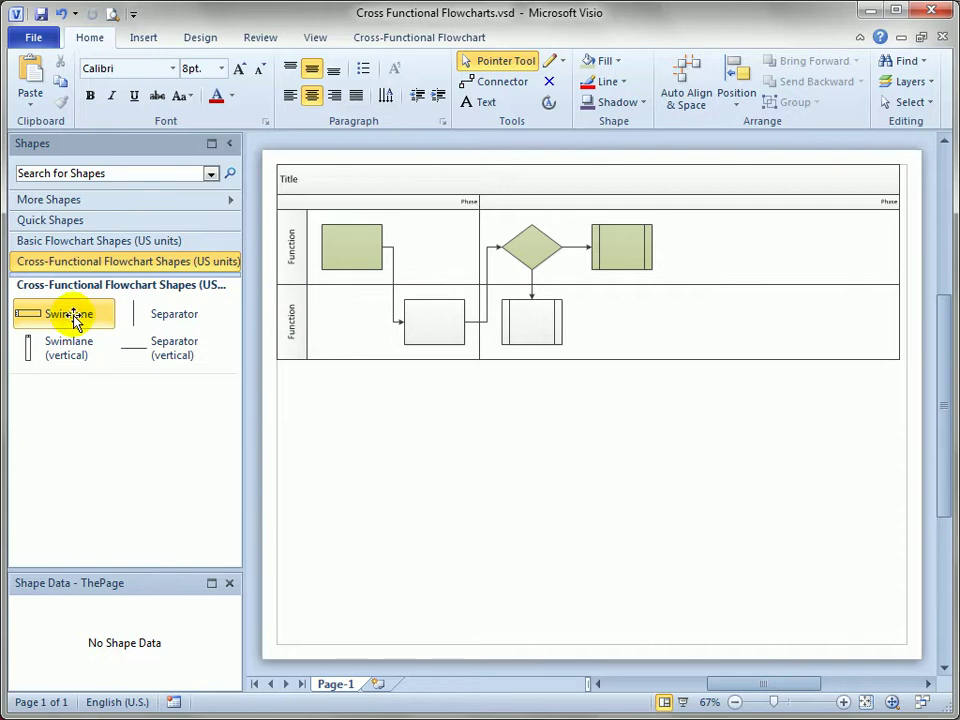
left_click_drag(17, 312, 596, 510)
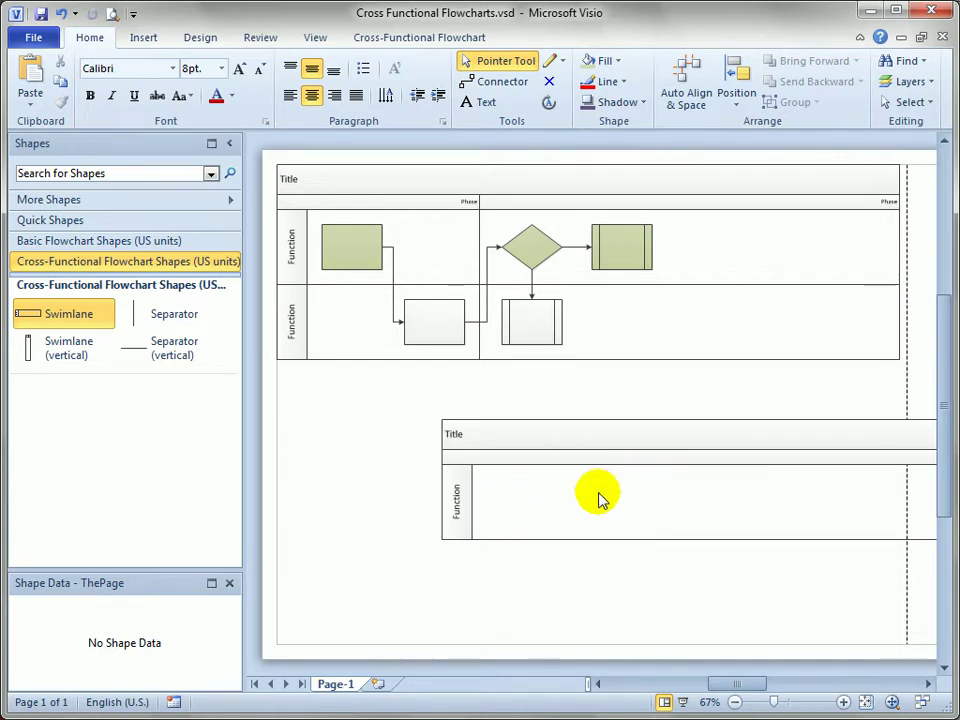
left_click(670, 440)
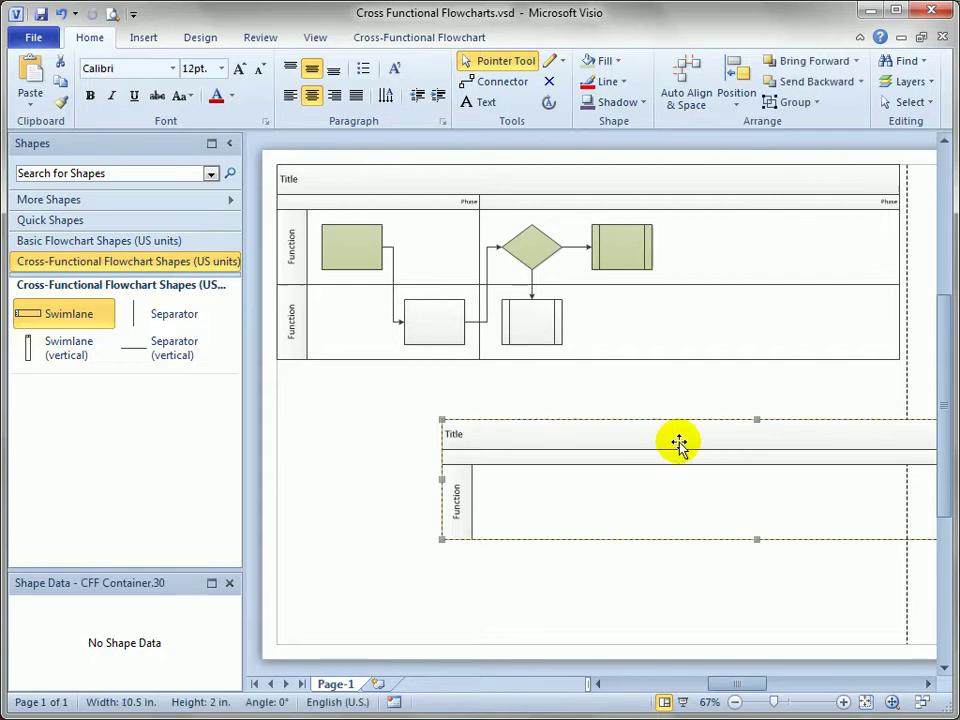
key("Delete")
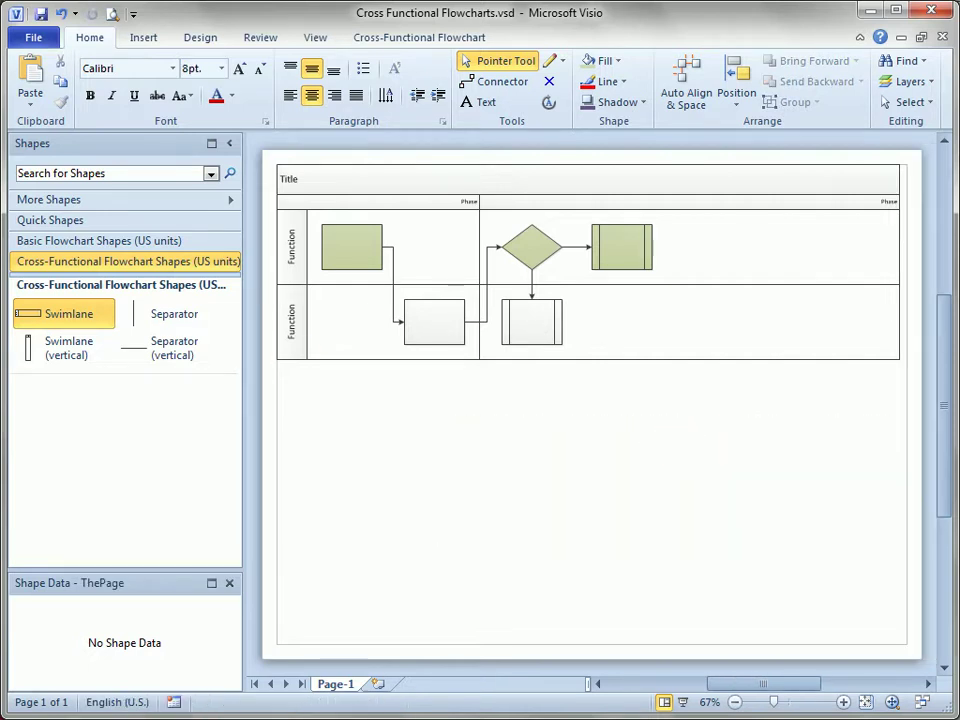
Step: Insert a swimlane between the two existing lanes of the flowchart and delete that empty lane
left_click_drag(30, 313, 497, 279)
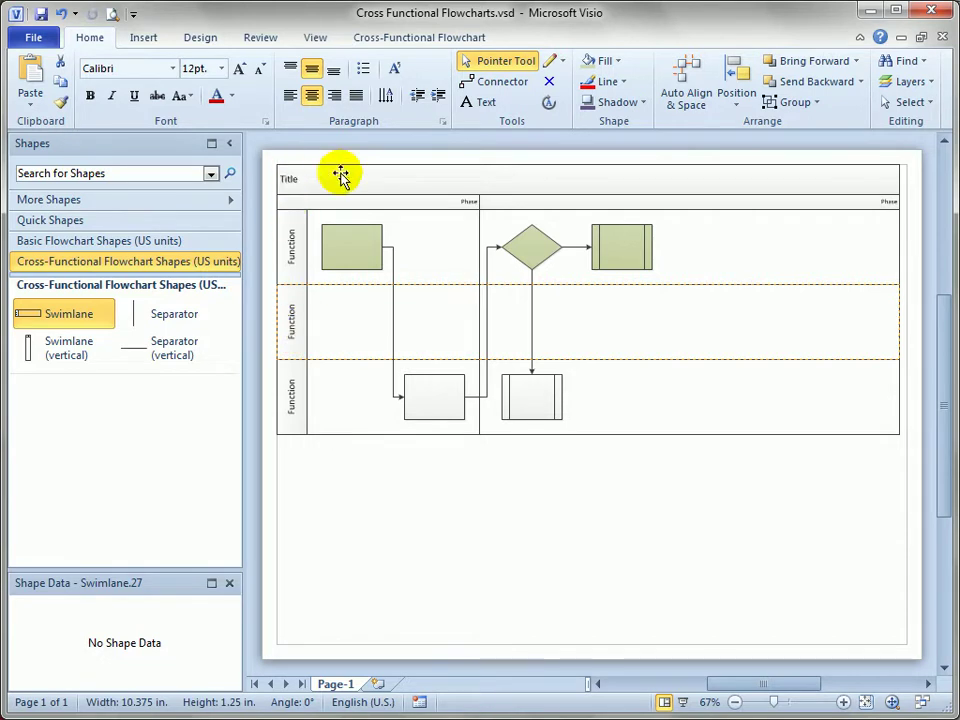
left_click(792, 178)
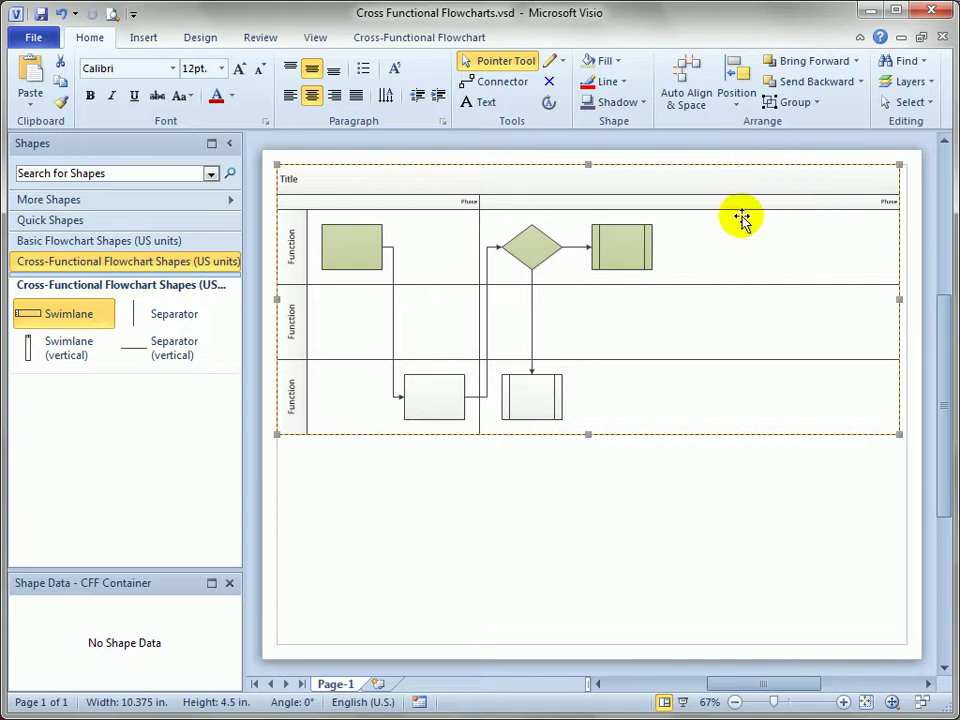
left_click(292, 246)
left_click(300, 317)
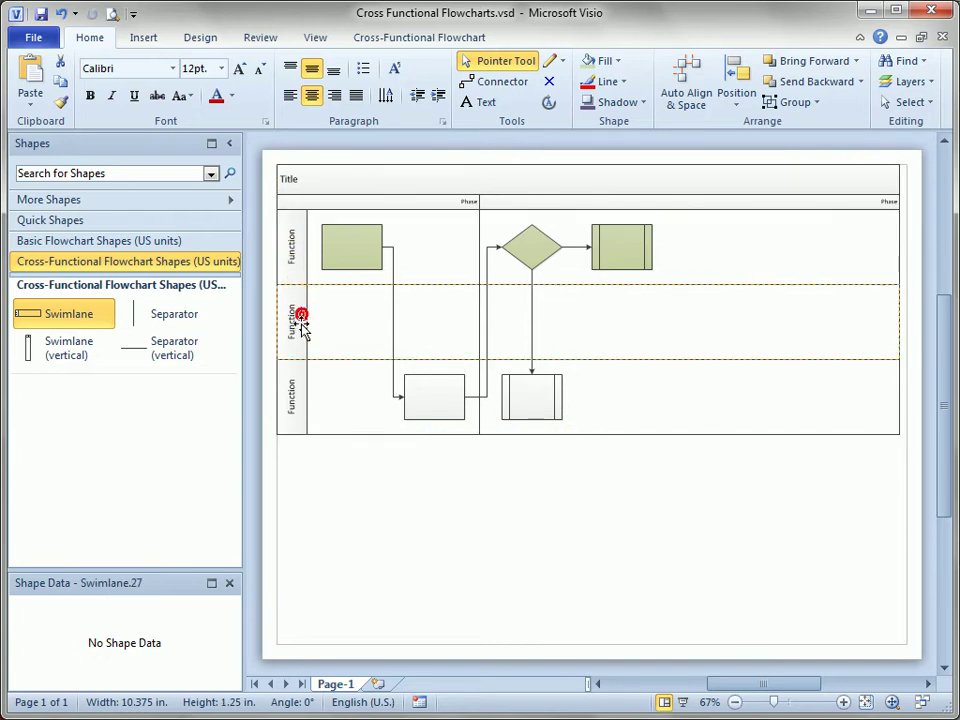
left_click(293, 392)
left_click(292, 305)
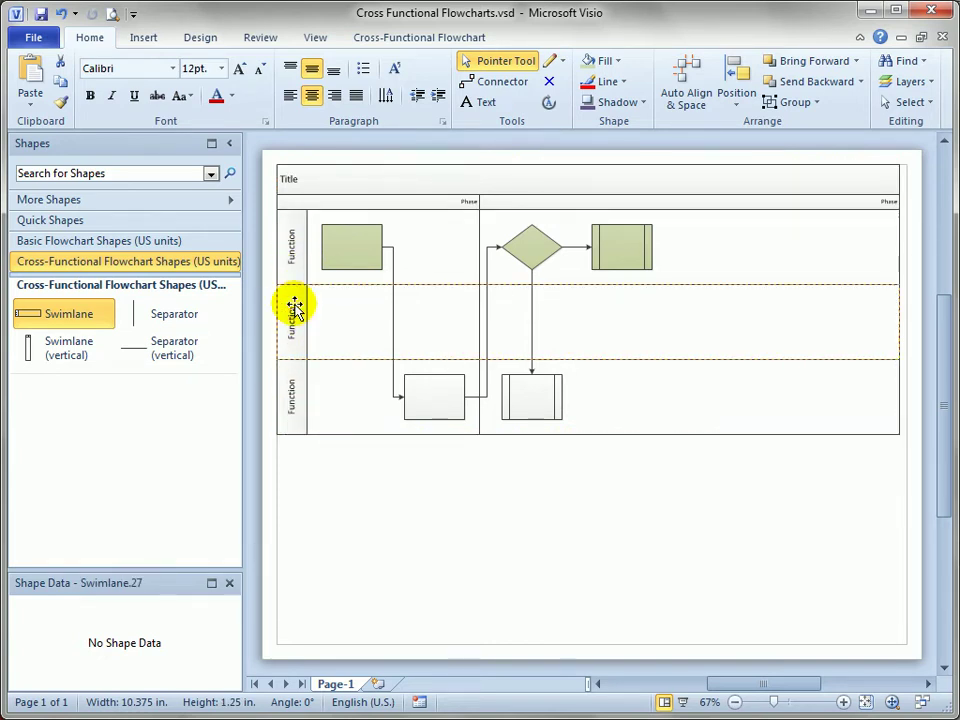
key("Delete")
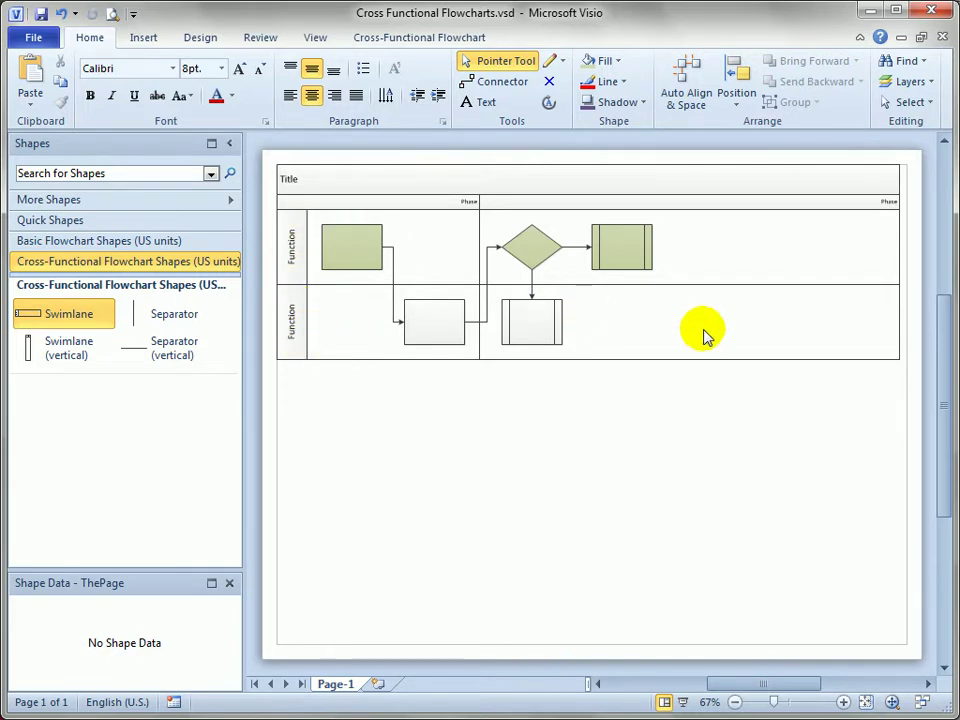
Step: Insert one empty swimlane above the first lane and another between the two lanes that contain shapes
left_click(163, 244)
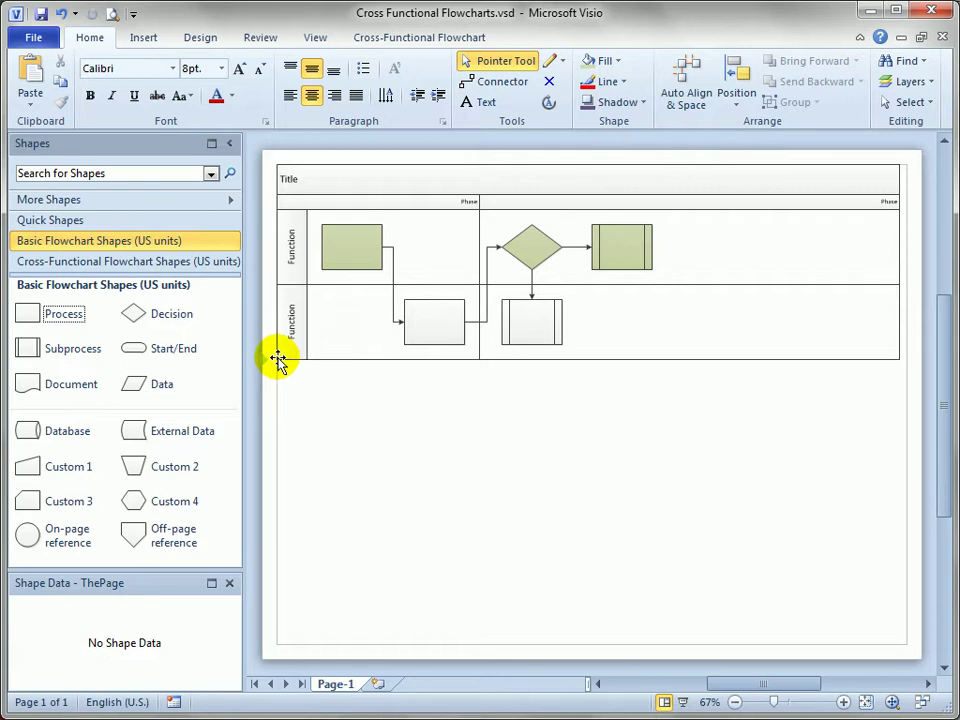
mouse_move(276, 364)
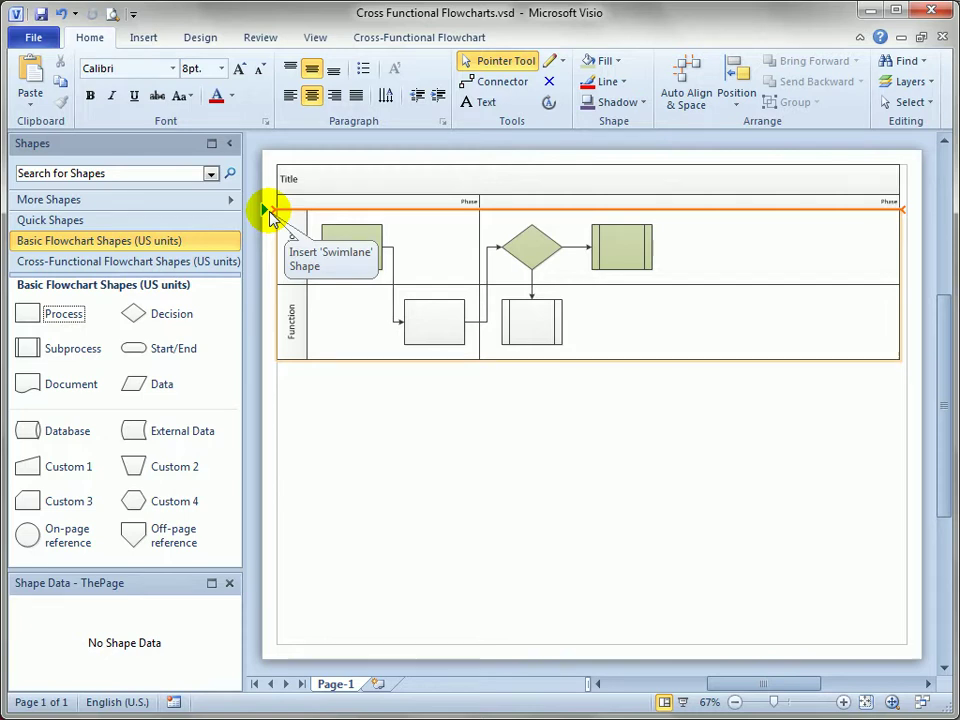
left_click(268, 212)
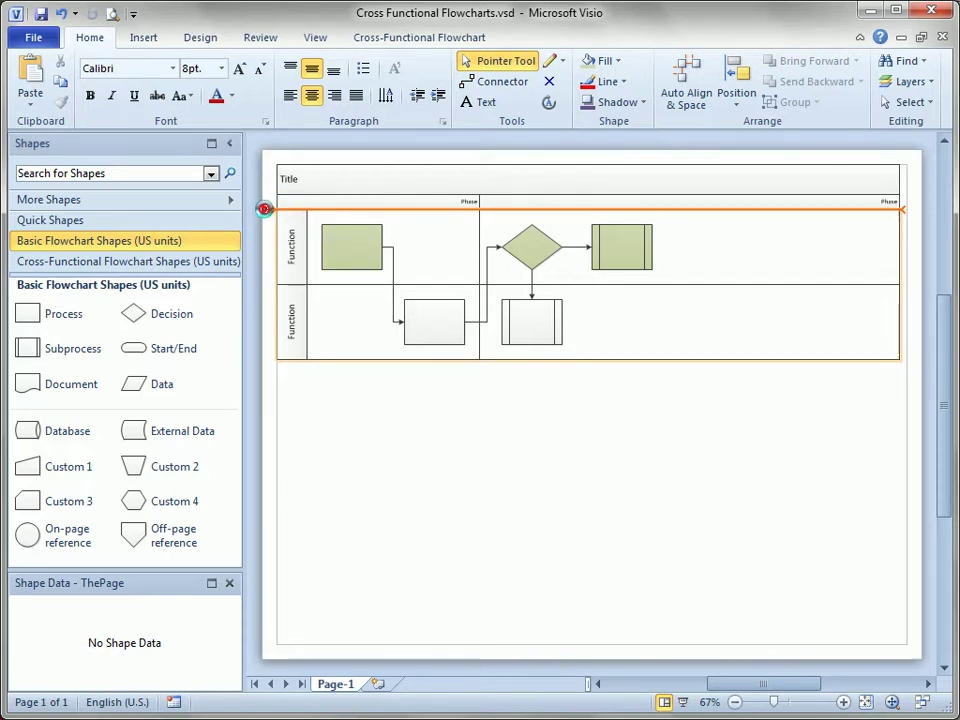
left_click(267, 212)
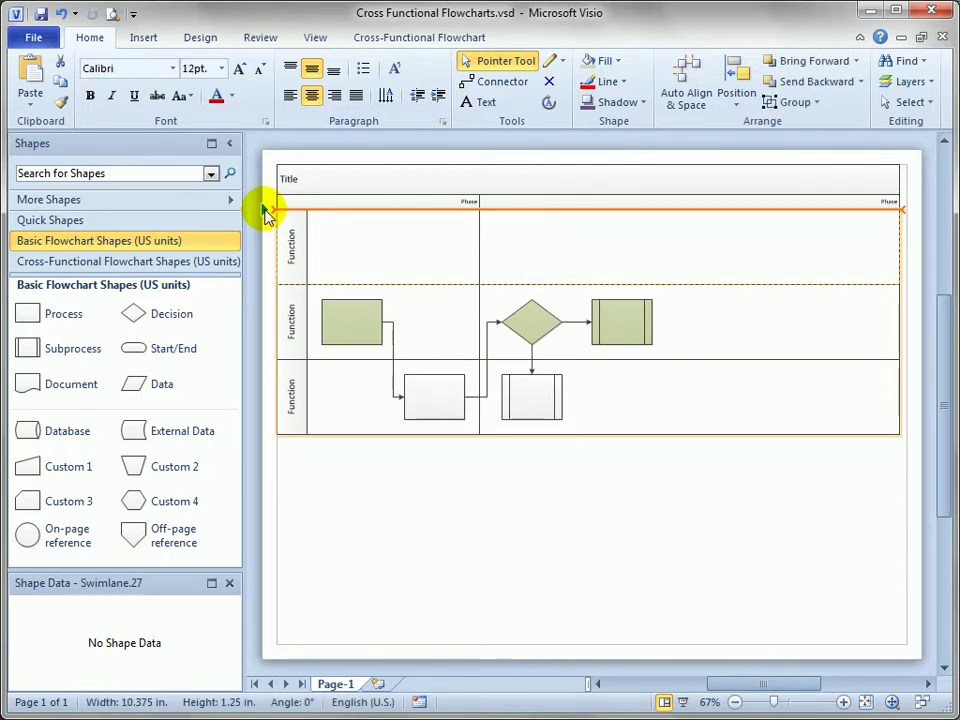
left_click(266, 360)
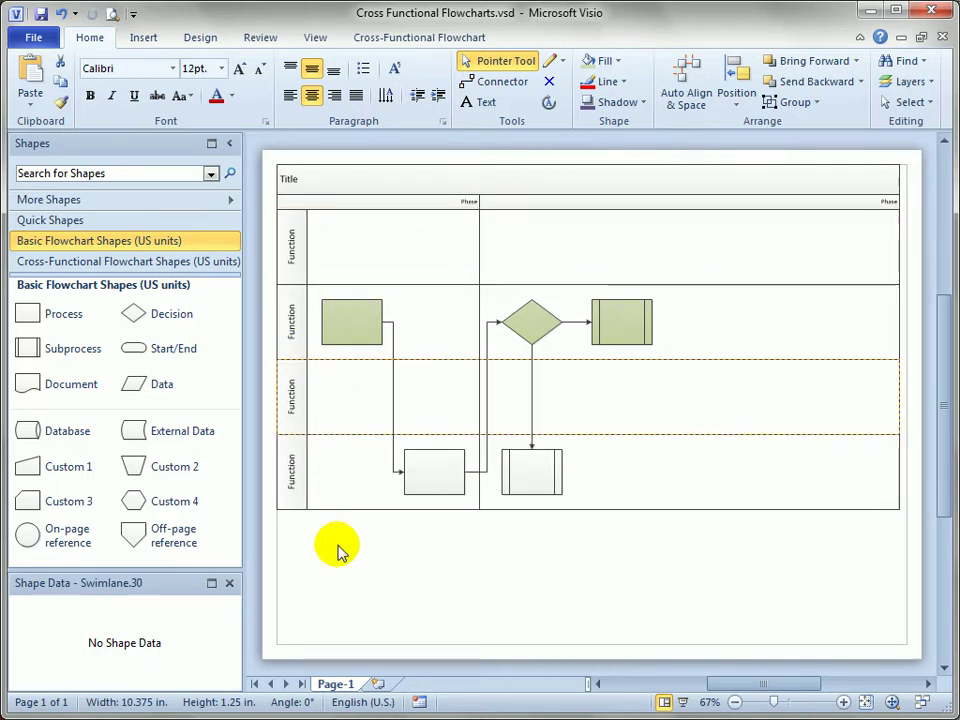
Step: Delete the two empty swimlanes, one above the green shapes and one below them
left_click(285, 232)
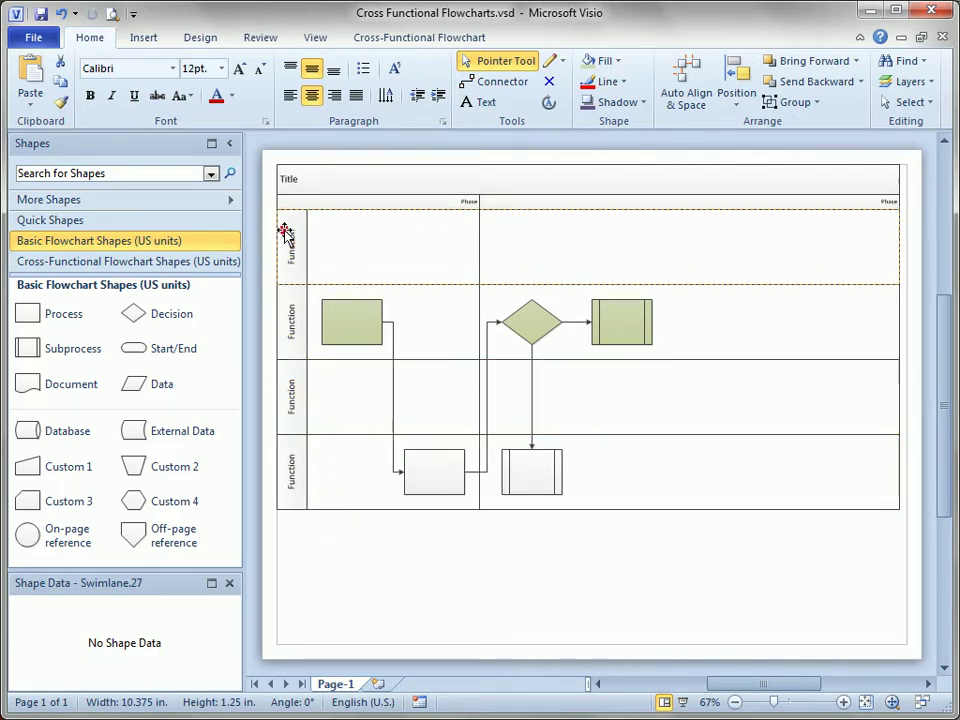
left_click(320, 282)
key("Delete")
left_click(294, 311)
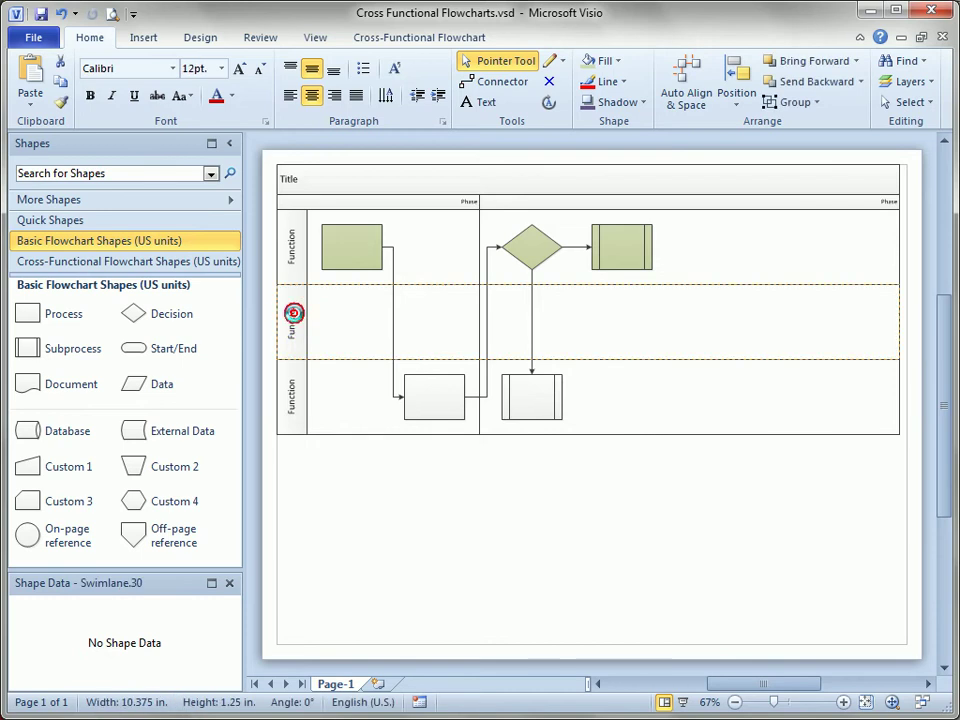
key("Delete")
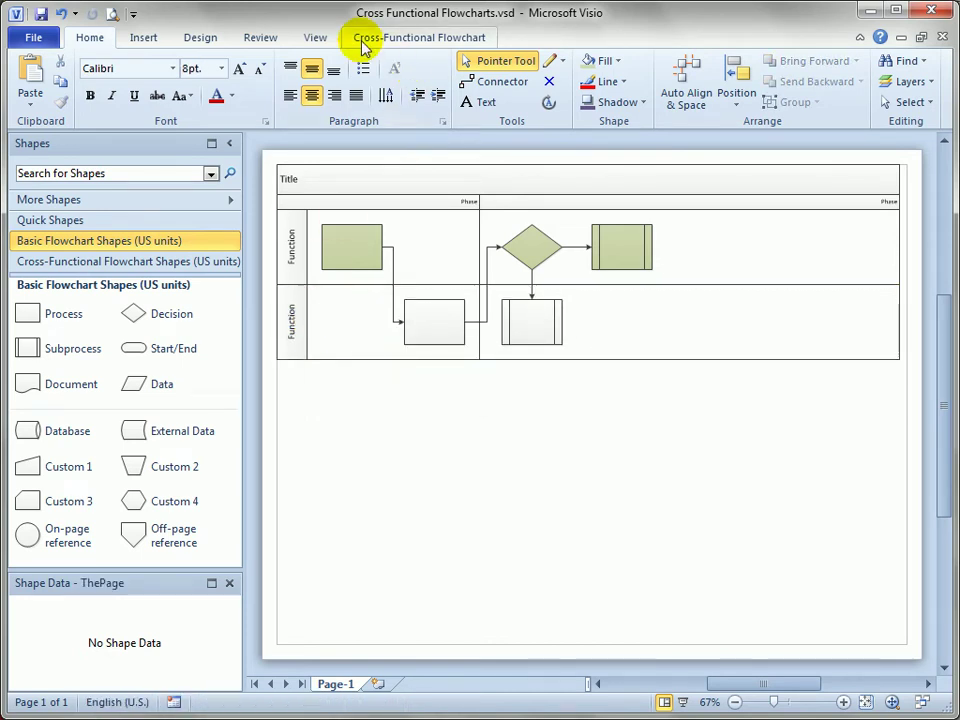
Step: Insert a swimlane at the bottom of the flowchart and another directly below the first lane
left_click(424, 45)
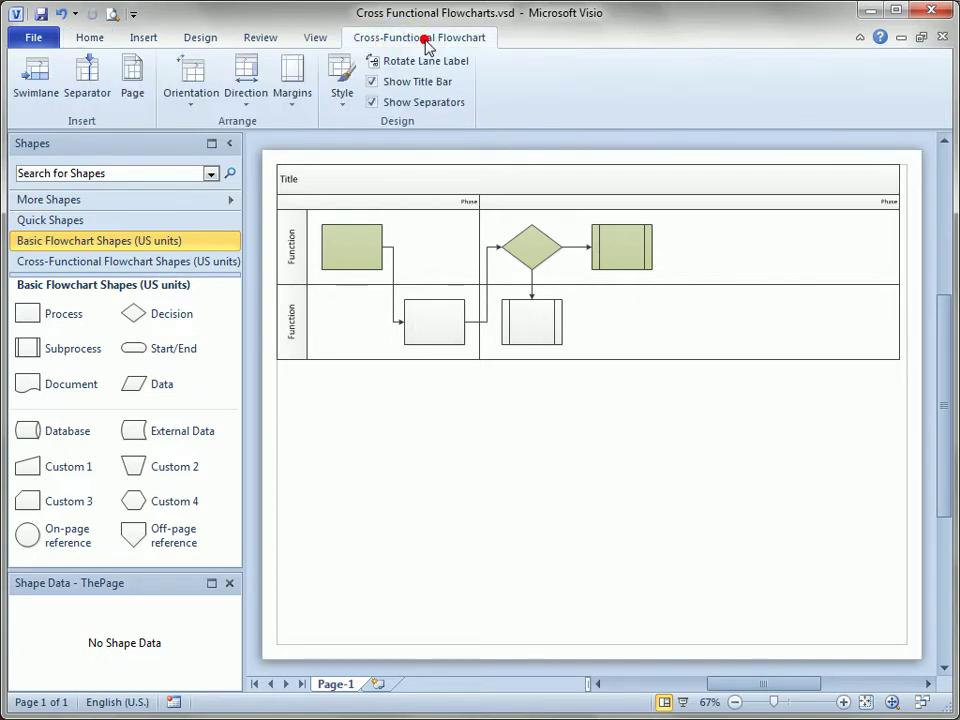
left_click(46, 87)
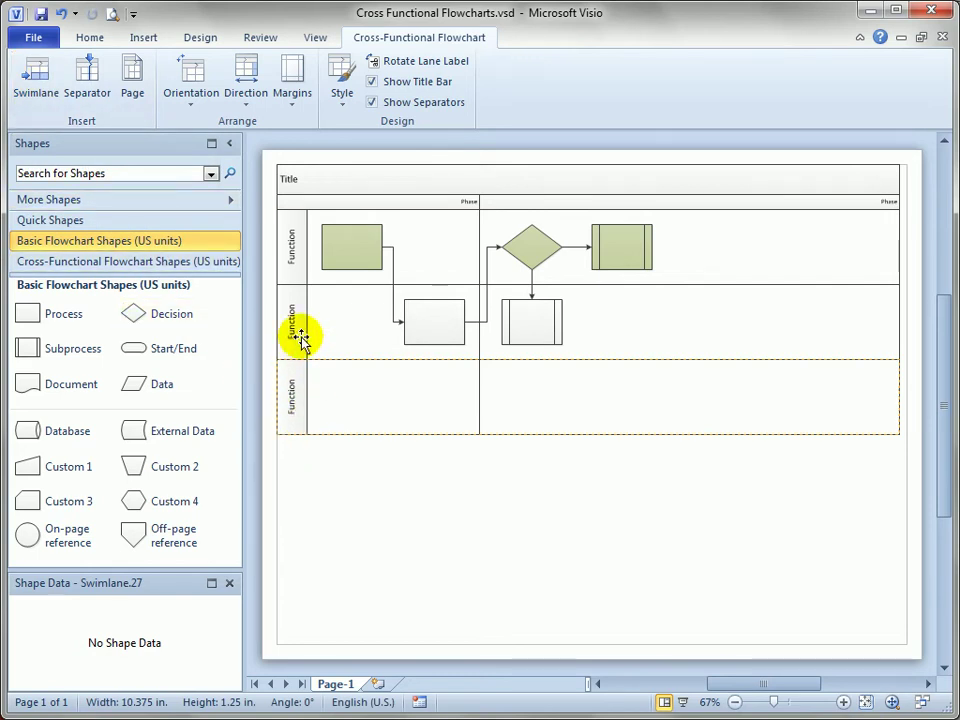
left_click(291, 252)
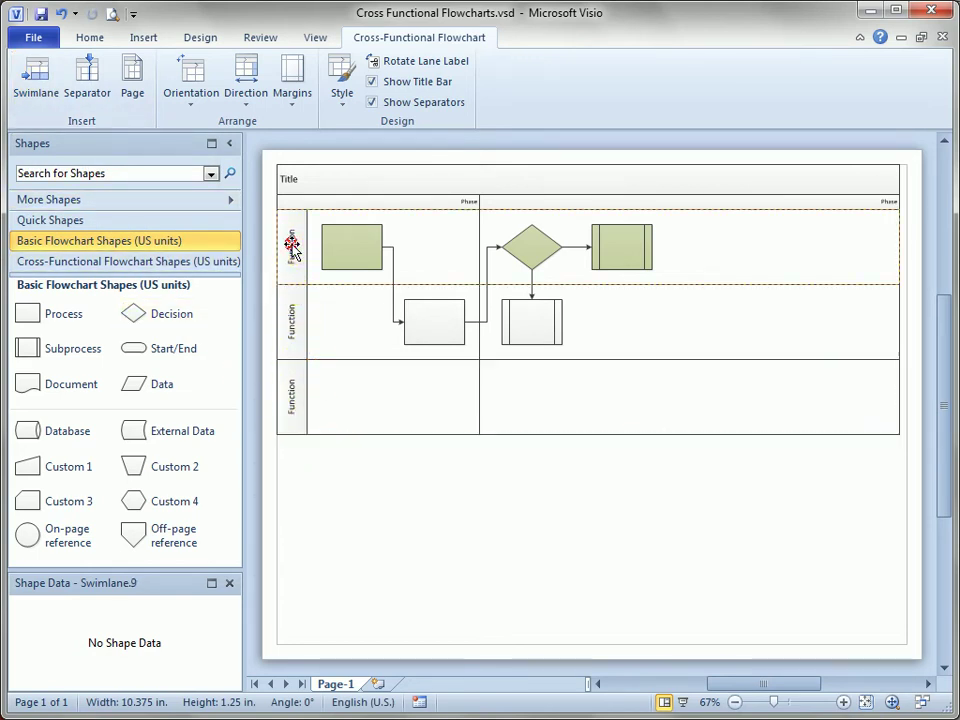
left_click(40, 84)
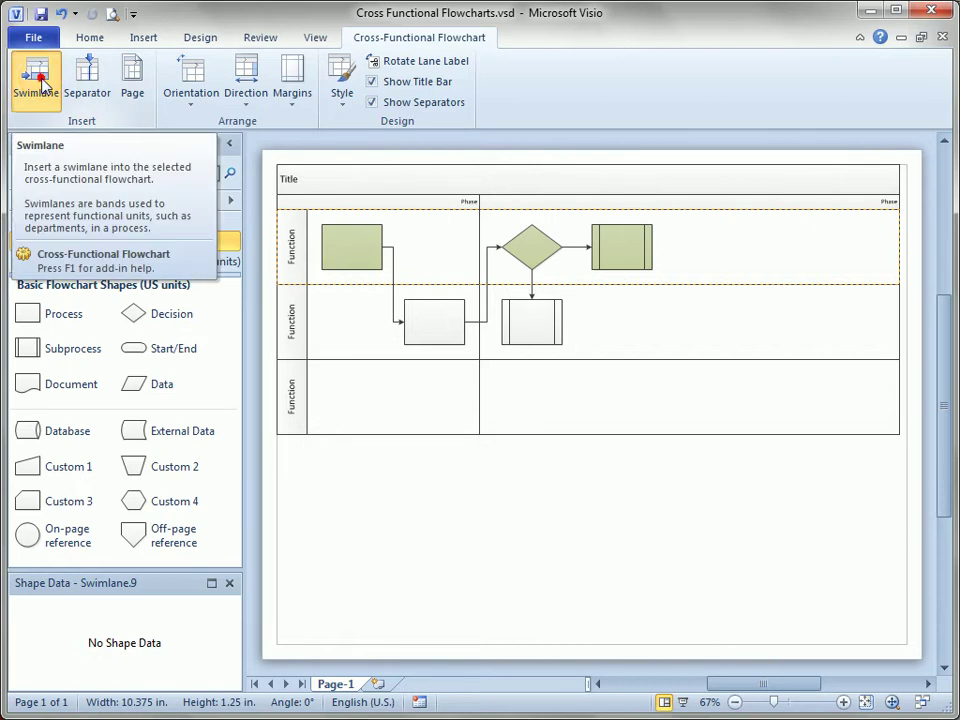
left_click(293, 320)
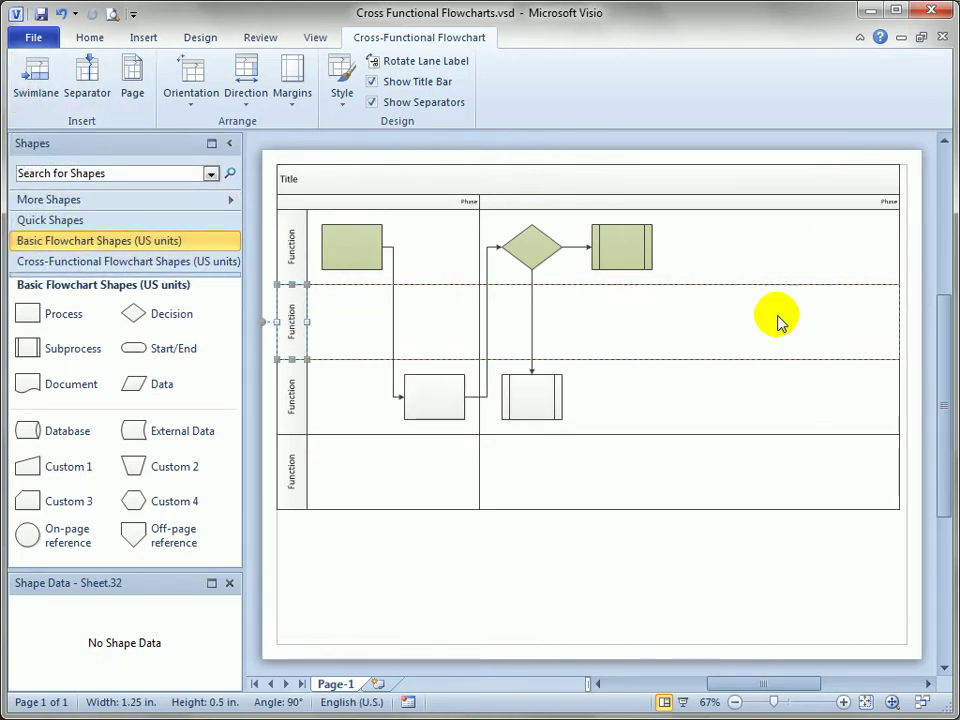
Step: Delete the empty swimlane at the bottom of the flowchart
left_click(286, 484)
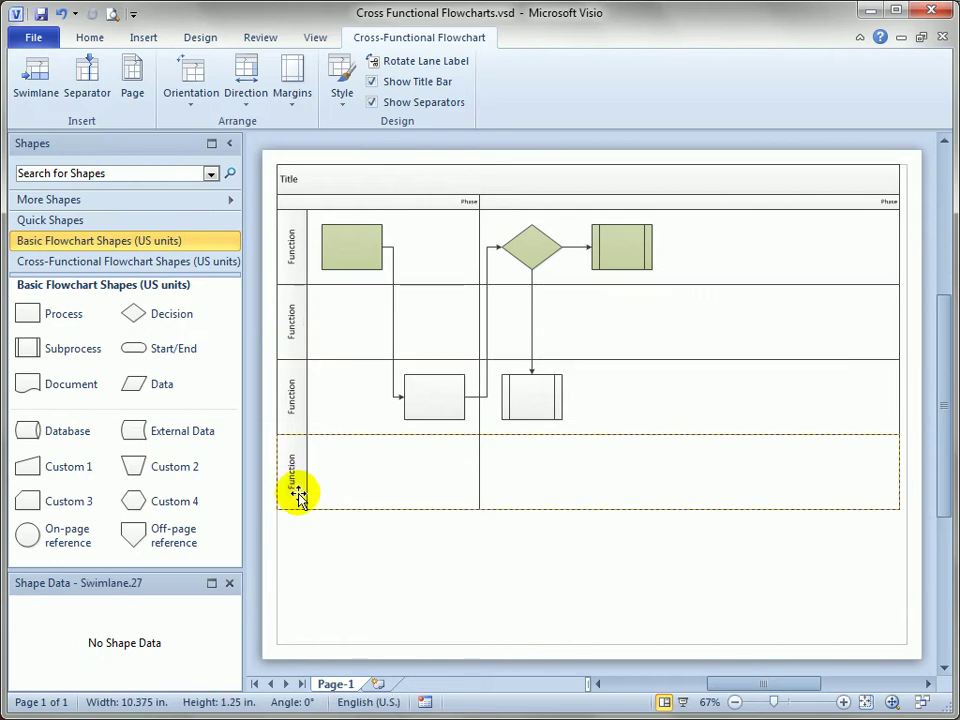
key("Delete")
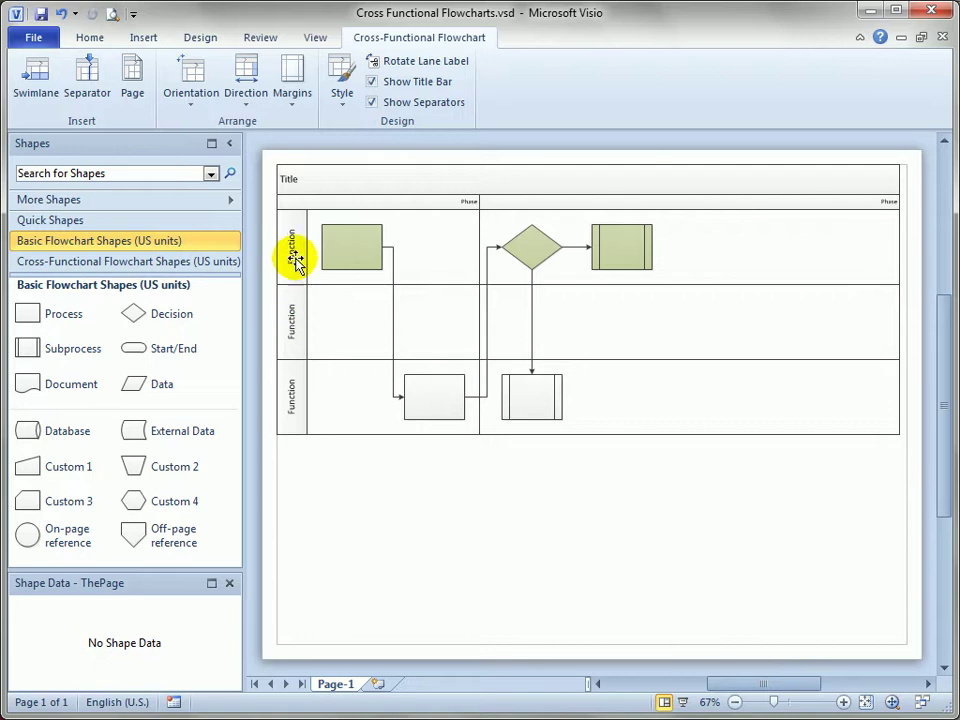
Step: Move the first swimlane, with its green shapes, below the empty second lane
left_click_drag(289, 240, 289, 362)
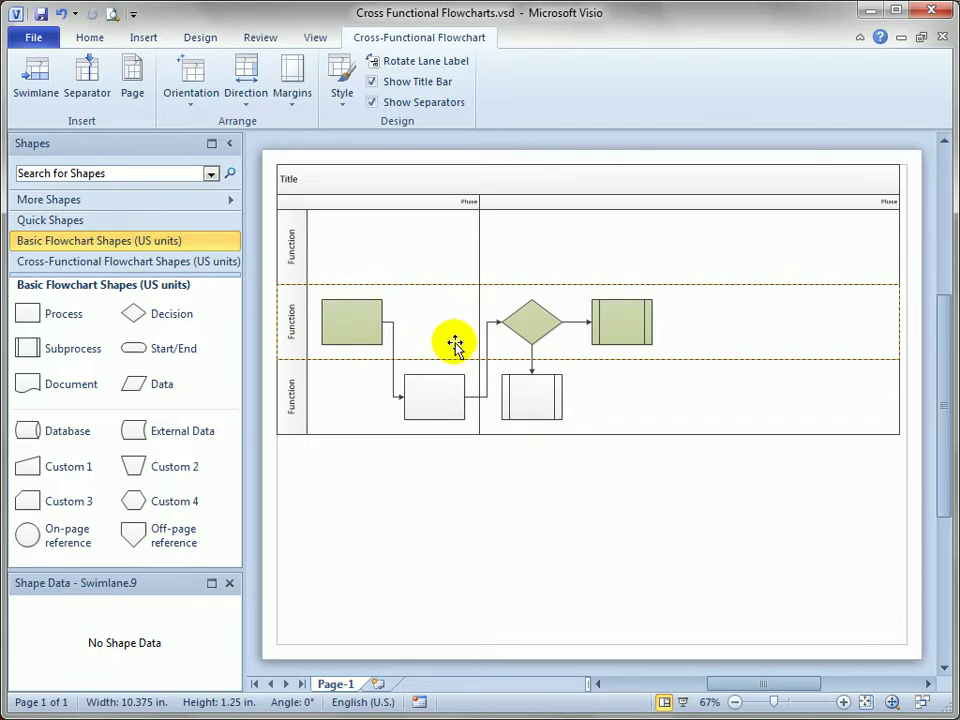
left_click(501, 474)
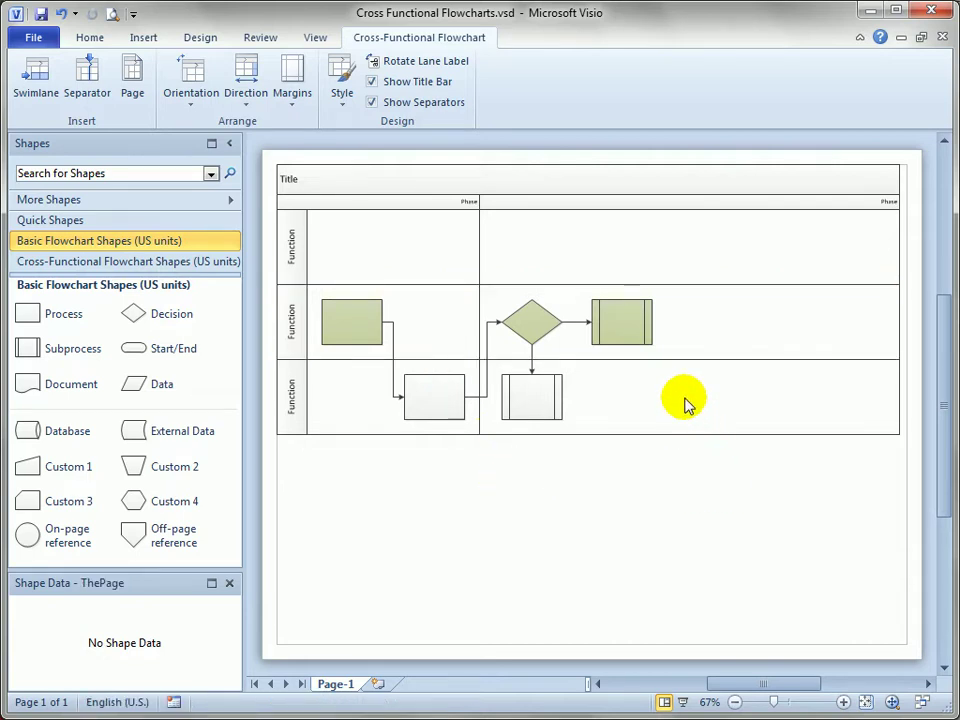
left_click(293, 390)
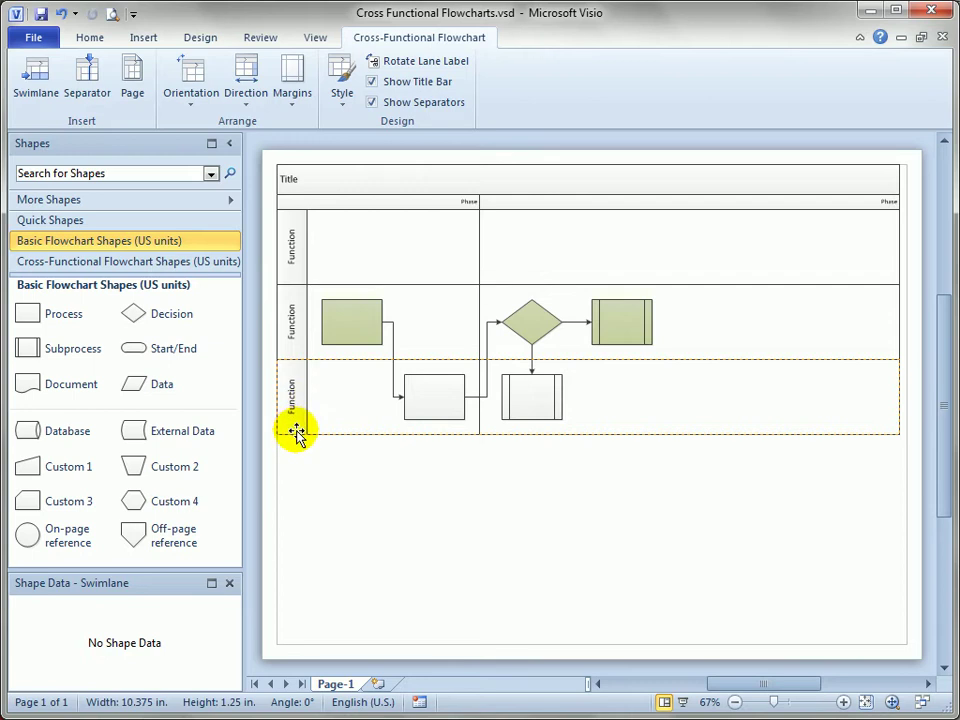
left_click(297, 325)
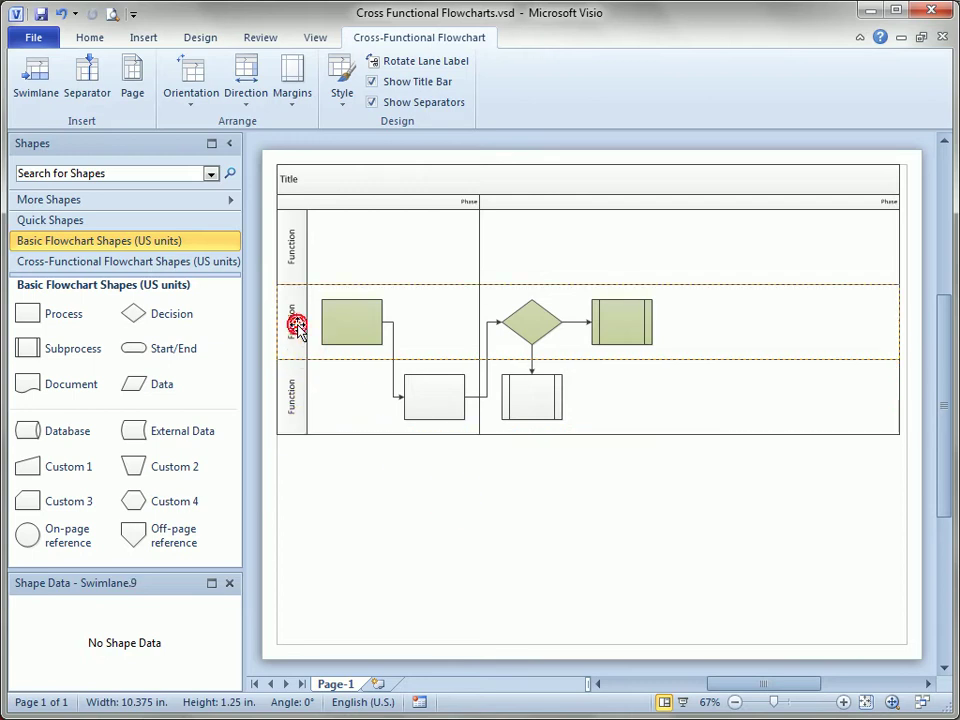
left_click(293, 252)
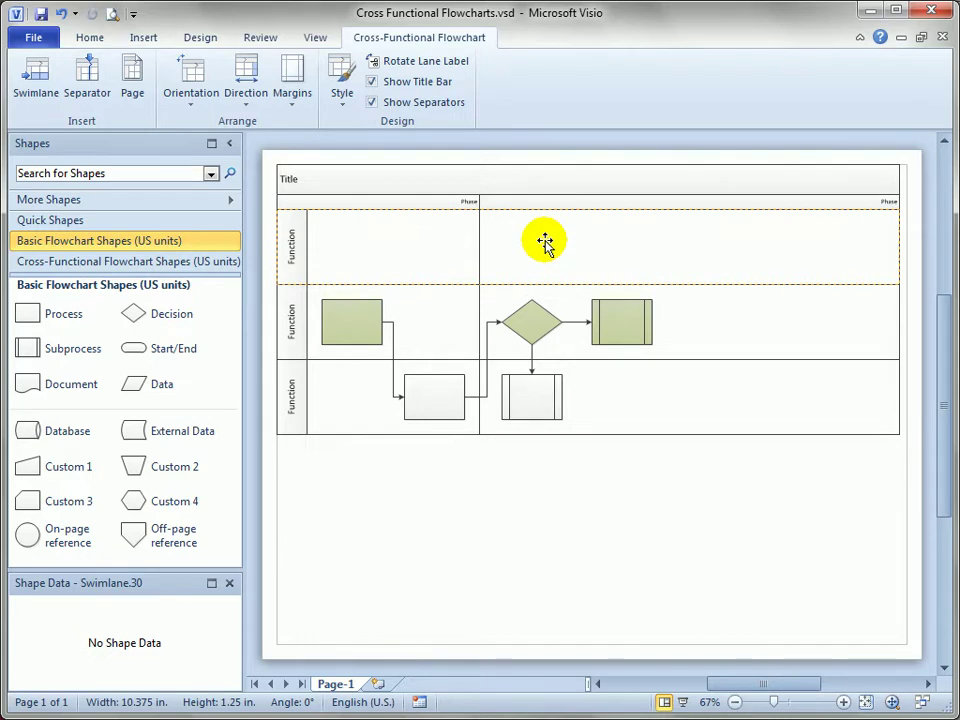
left_click(590, 470)
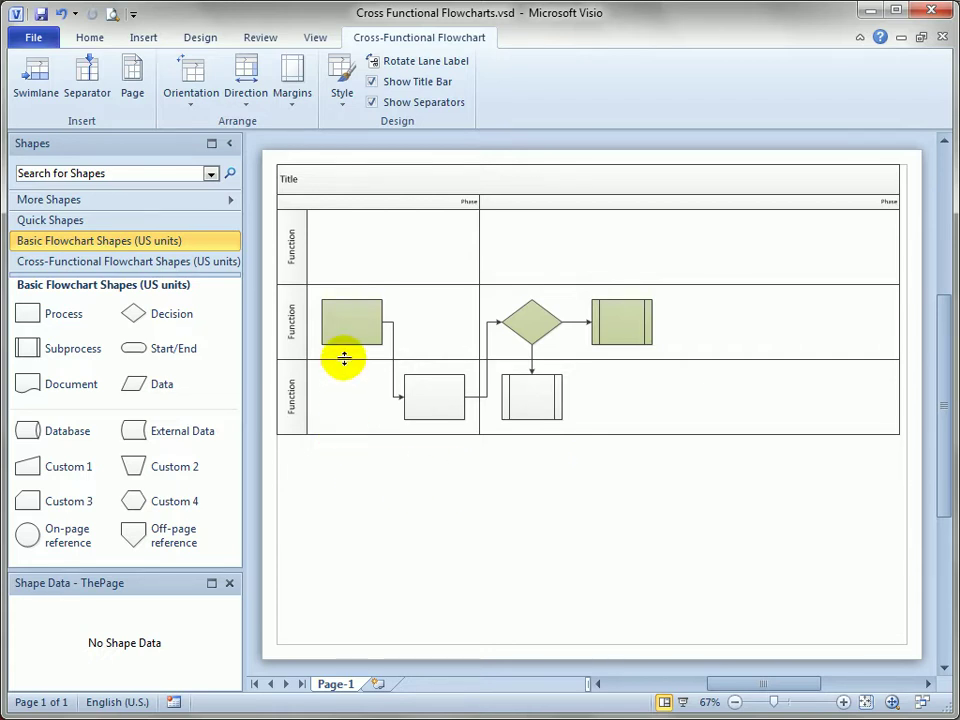
Step: Increase the middle swimlane's height at its lower edge and move the green subprocess shape down within that lane
left_click_drag(344, 358, 351, 418)
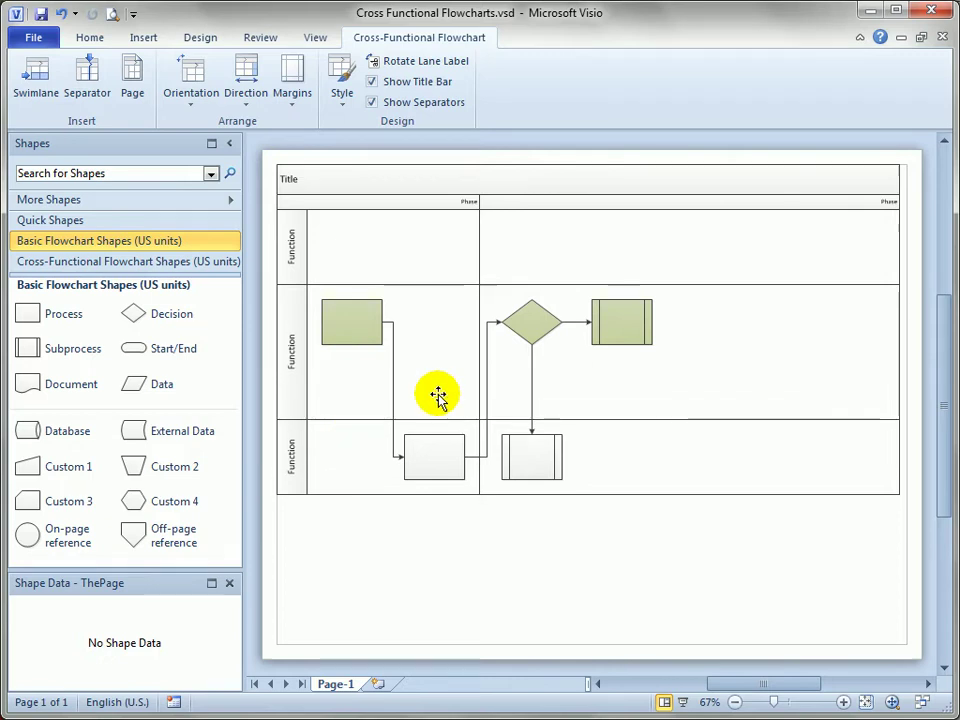
left_click_drag(626, 321, 626, 379)
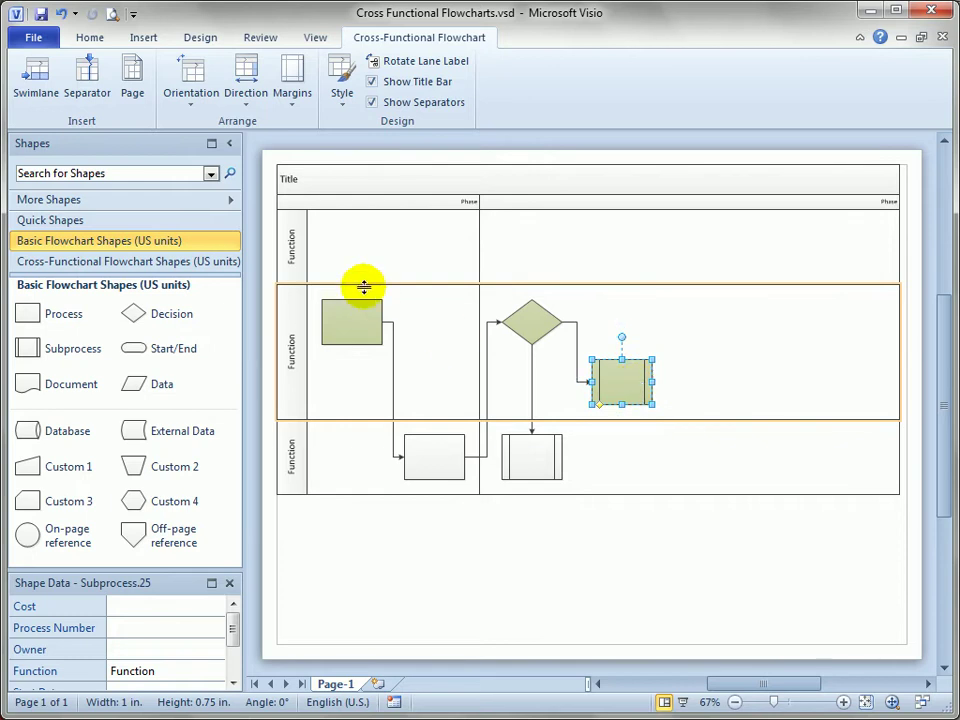
Step: Reduce the top swimlane's height to about 0.75 in and make the bottom swimlane slightly taller
left_click_drag(326, 284, 347, 251)
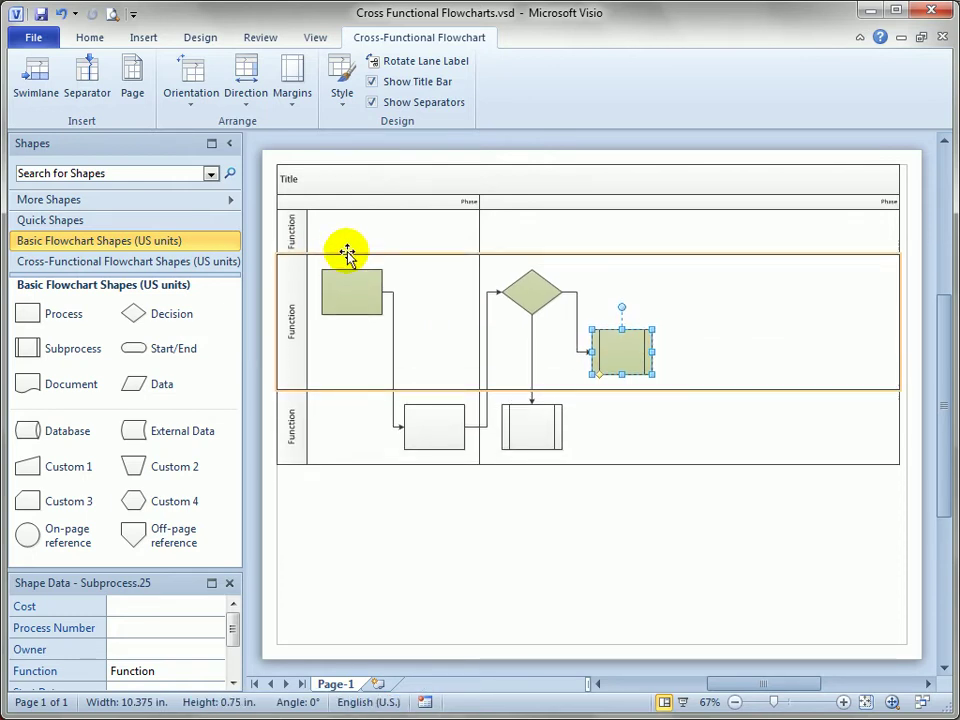
left_click_drag(345, 462, 345, 486)
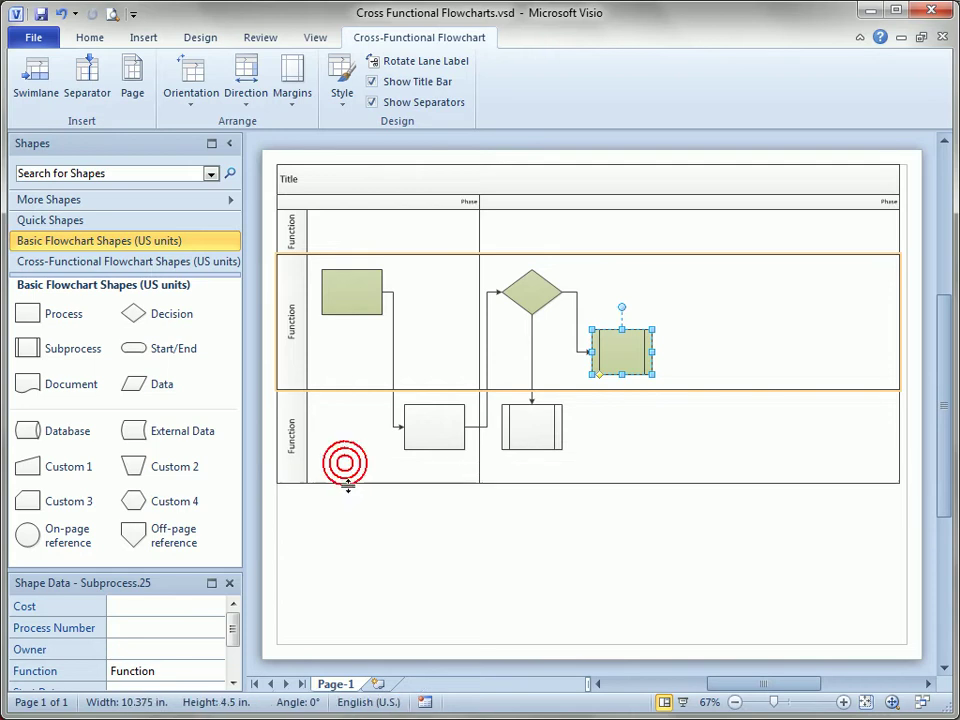
Step: Move the green subprocess shape further right within the middle swimlane
left_click_drag(626, 350, 675, 350)
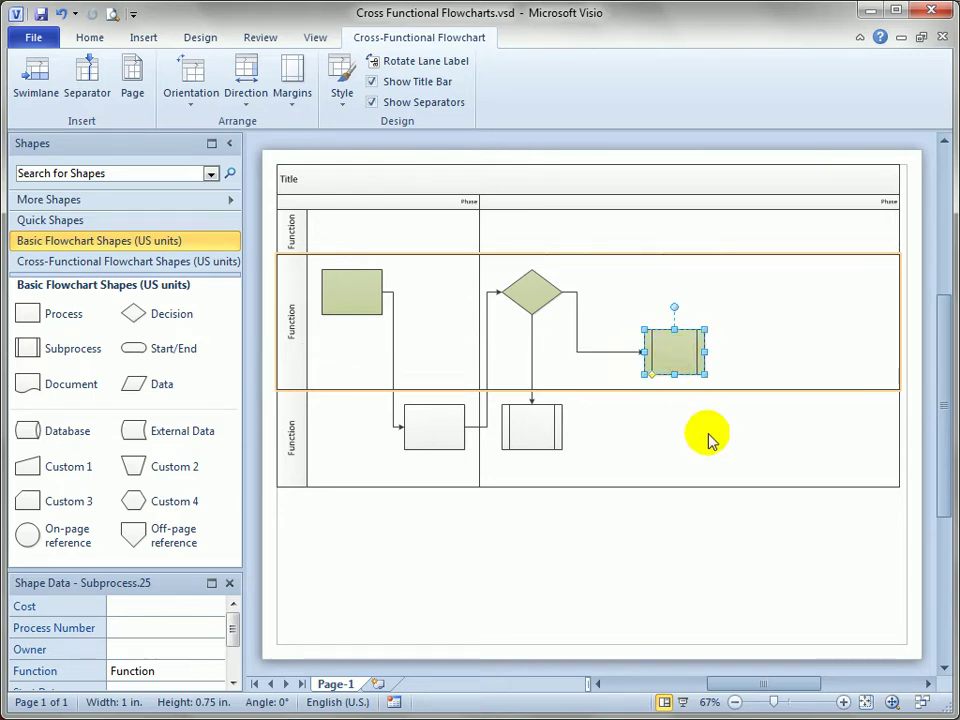
Step: Add a phase separator between the green decision shape and the green subprocess shape
left_click(183, 263)
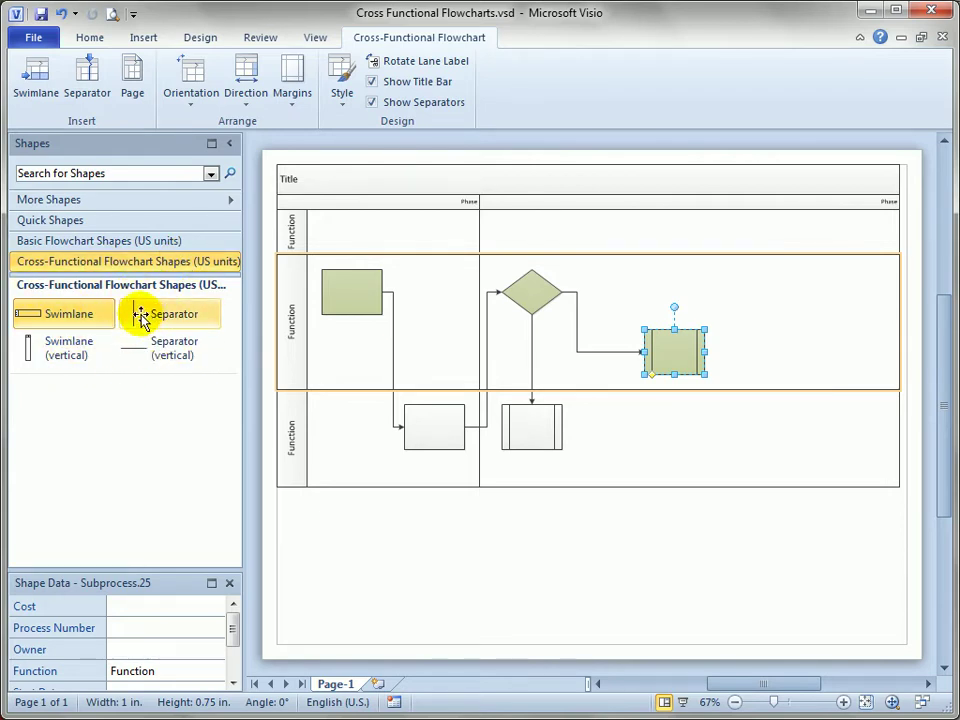
left_click_drag(140, 316, 468, 203)
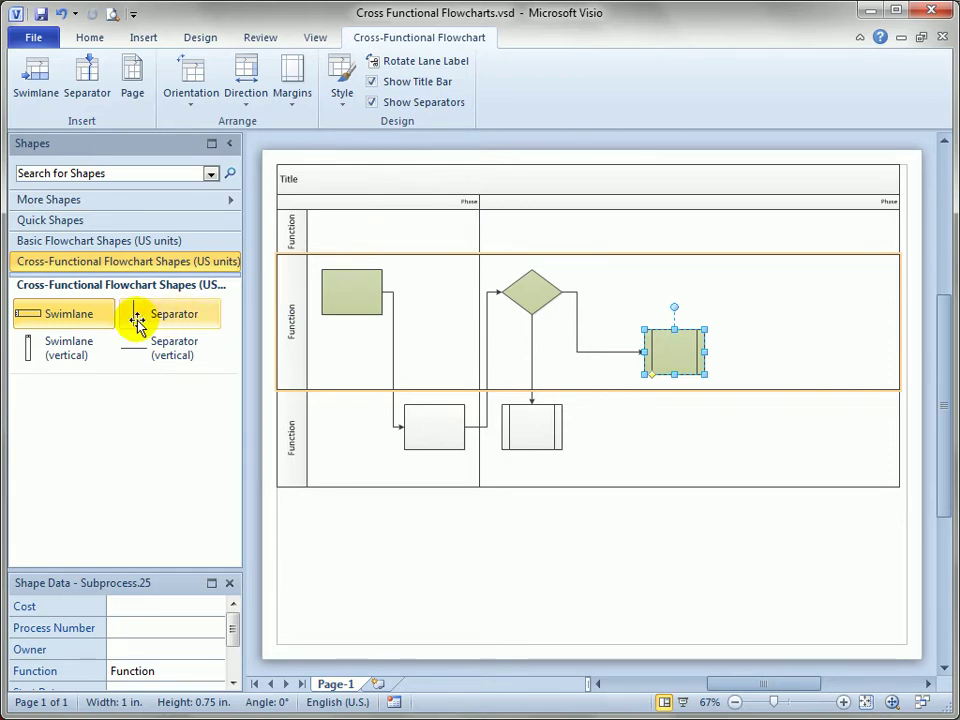
left_click_drag(140, 318, 610, 355)
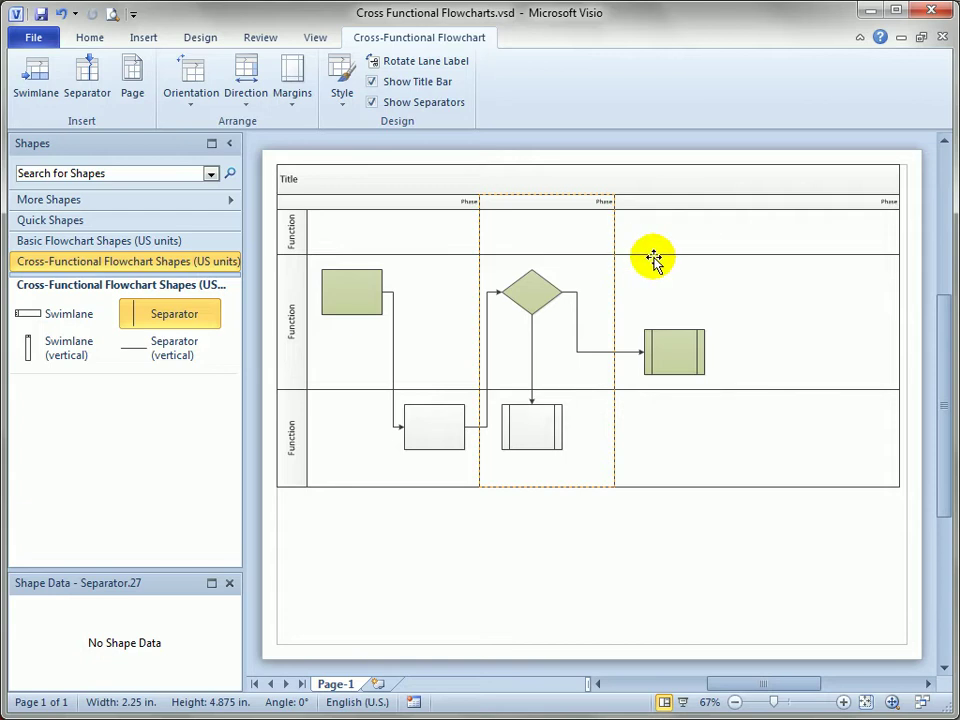
left_click(641, 531)
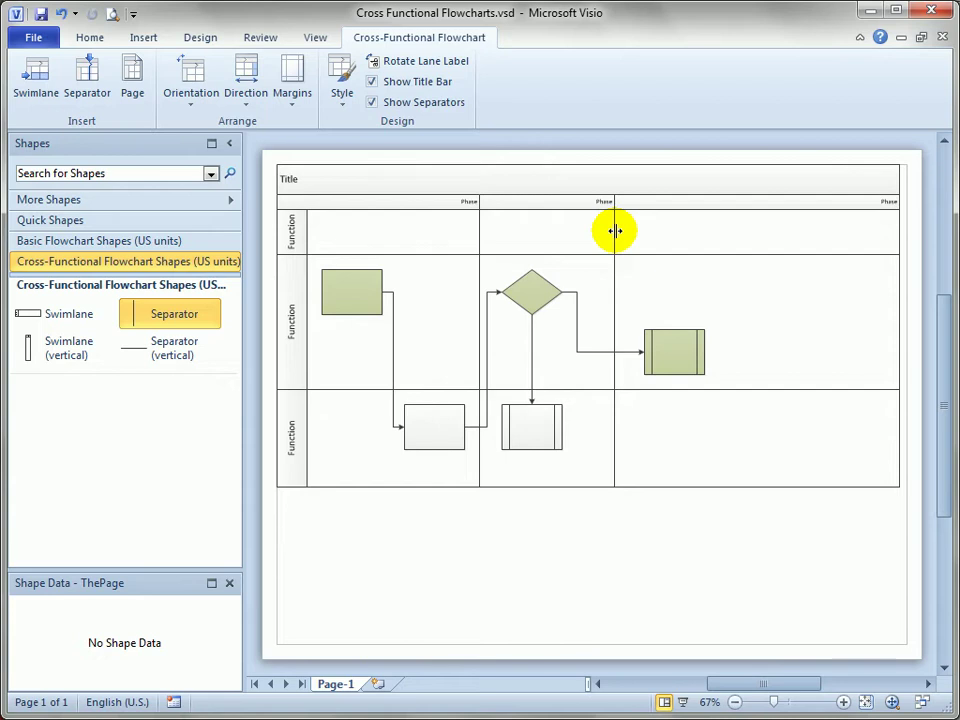
Step: Widen the second phase and then the first phase by moving their separators to the right
left_click_drag(614, 231, 709, 248)
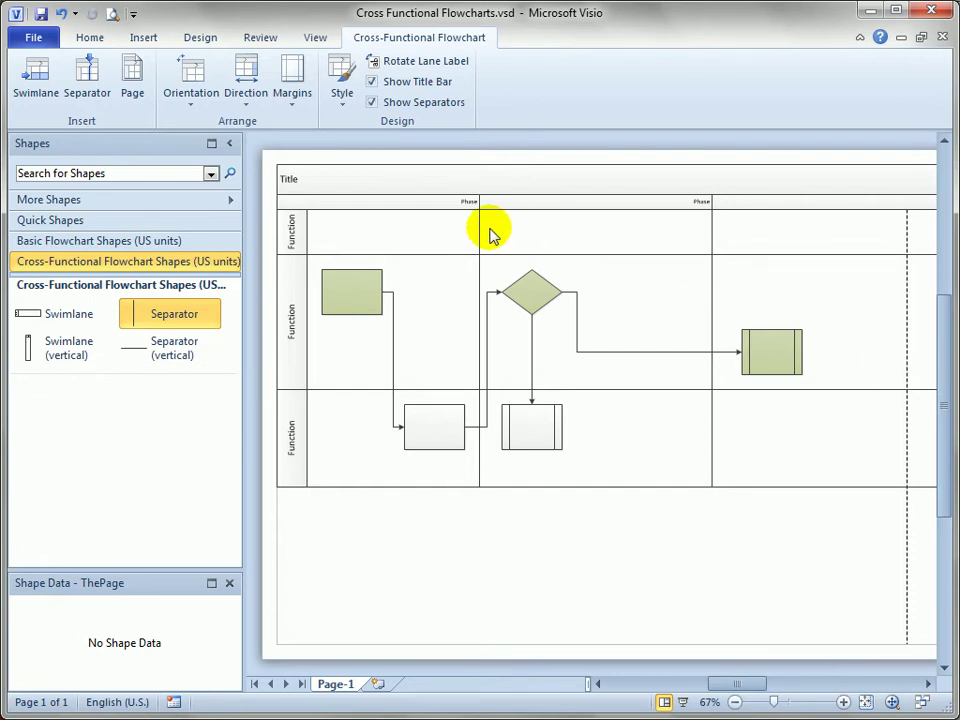
left_click_drag(480, 231, 574, 242)
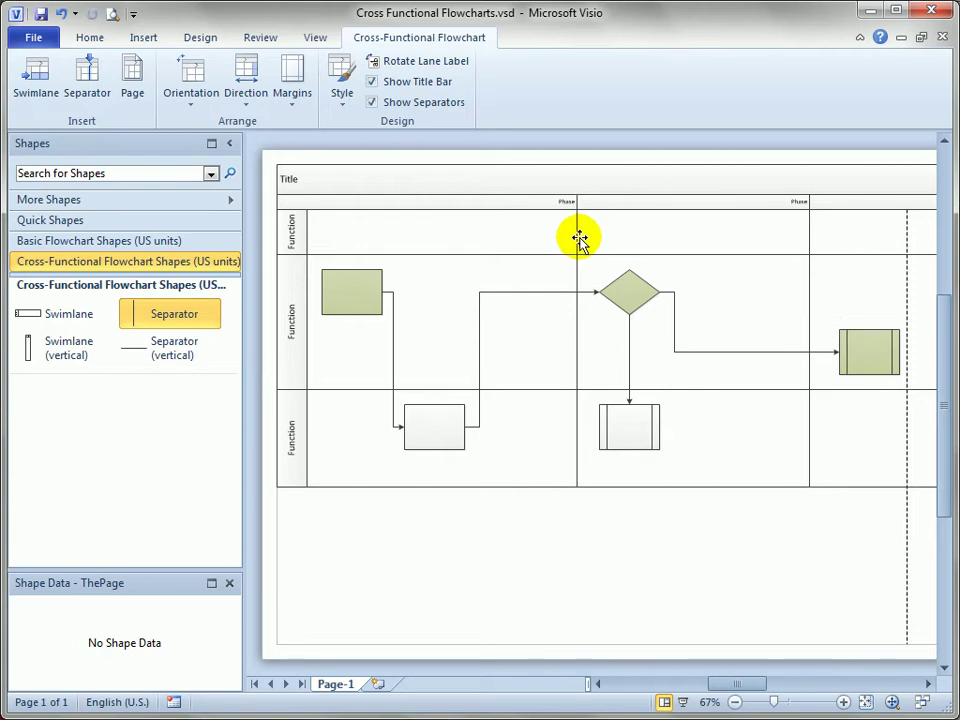
left_click_drag(577, 236, 531, 238)
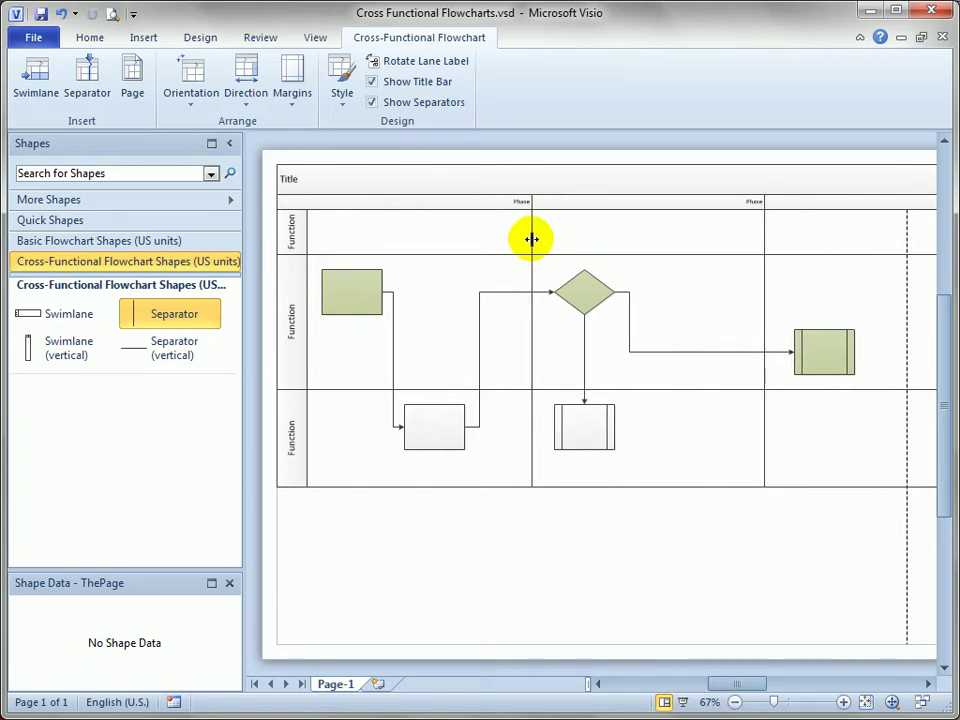
Step: Narrow the last phase so the flowchart's right edge sits close to the green subprocess shape and the chart fits one page
left_click_drag(745, 686, 765, 686)
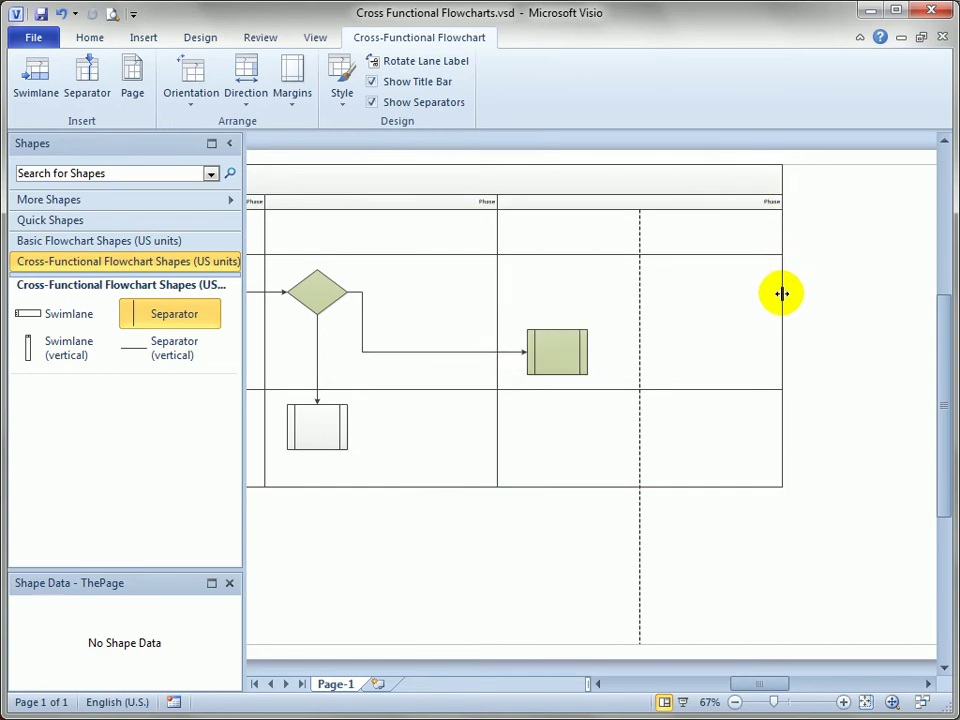
left_click_drag(781, 293, 615, 298)
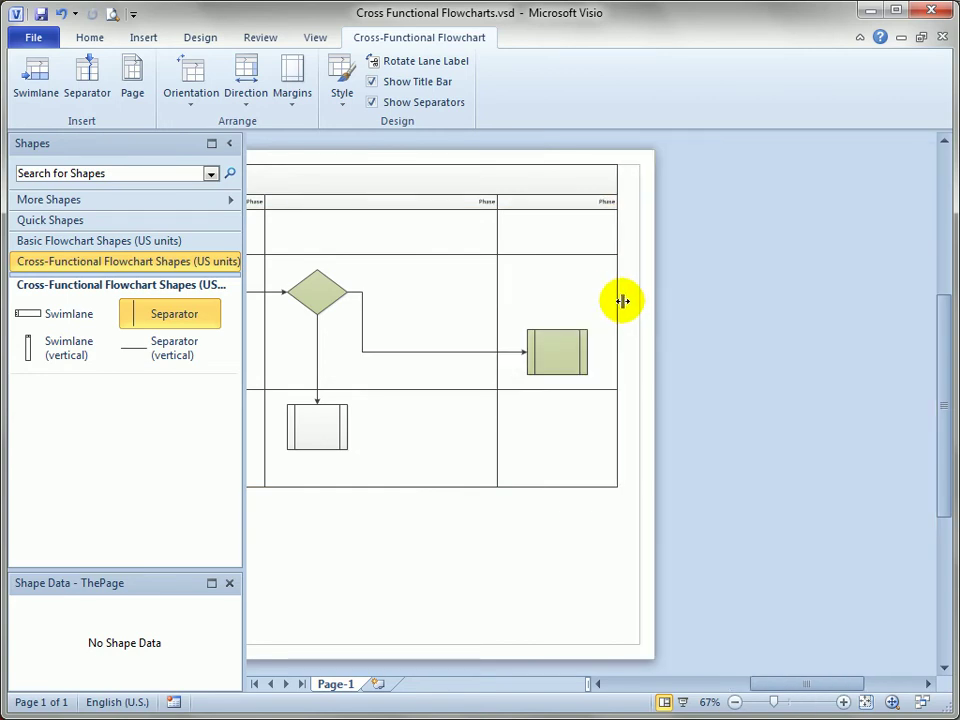
mouse_move(796, 687)
left_mouse_down()
mouse_move(739, 690)
mouse_move(748, 692)
left_mouse_up()
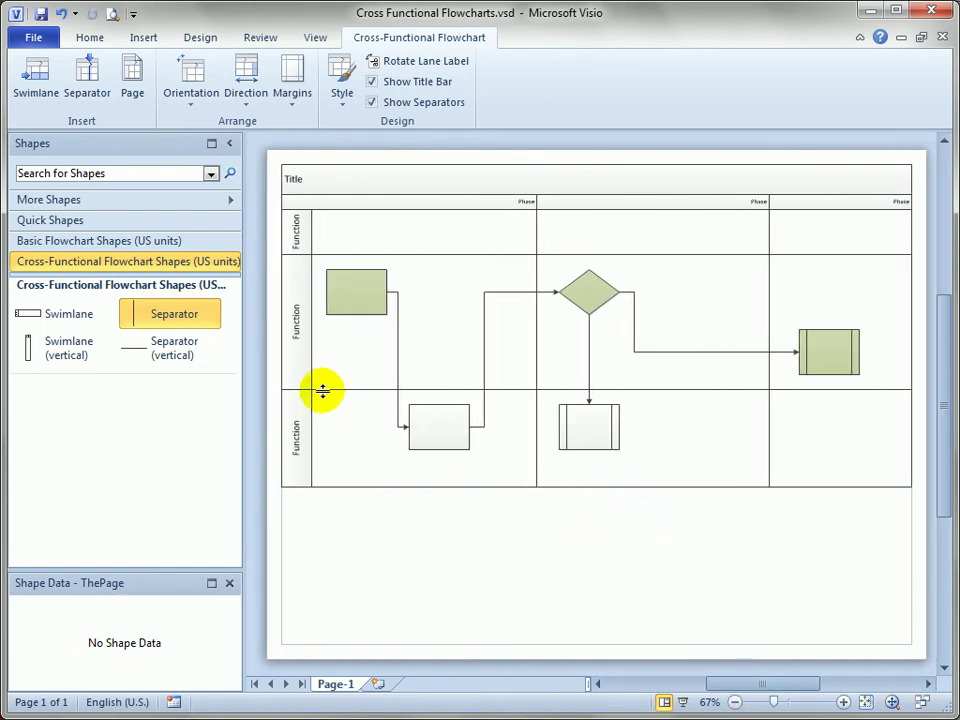
left_click(439, 432)
left_click(425, 515)
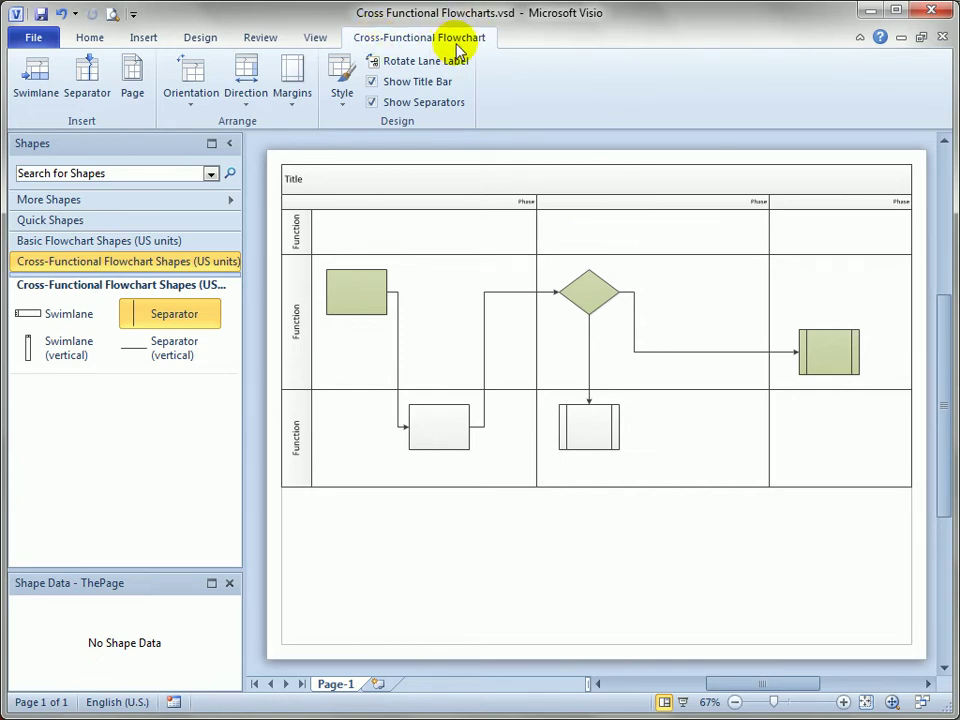
Step: Rotate the swimlane labels to read horizontally
left_click(371, 68)
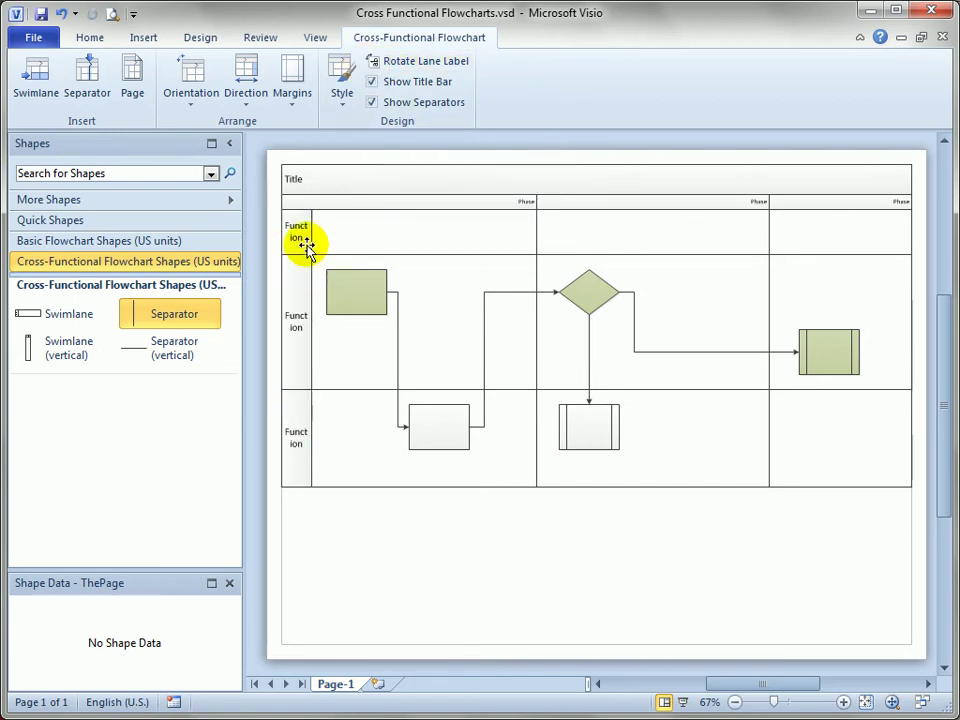
left_click(315, 325)
left_click(315, 358)
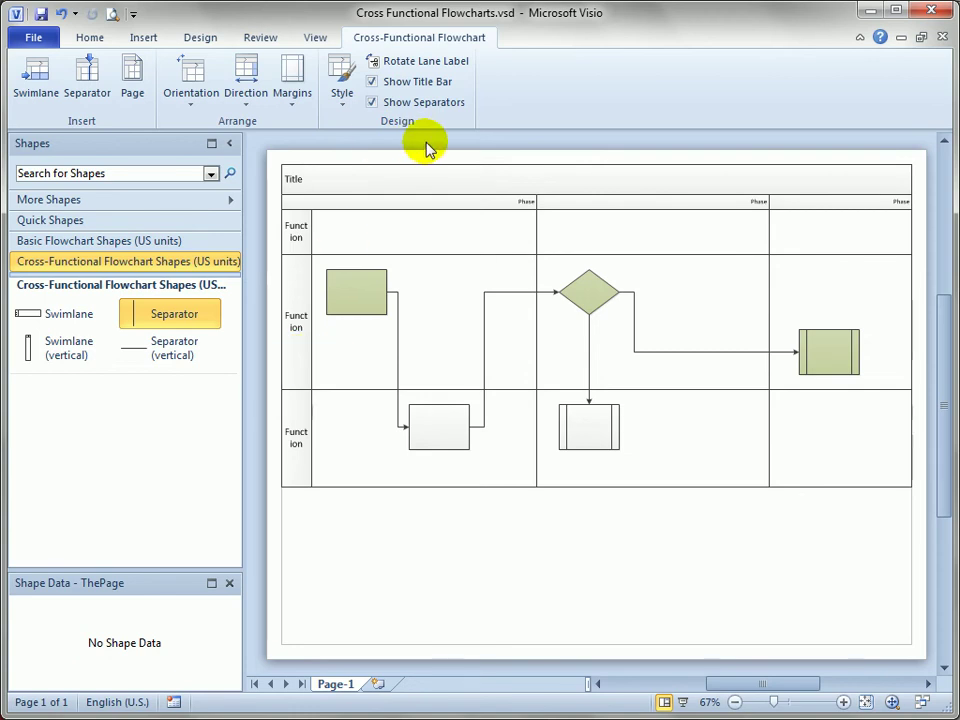
left_click(311, 280)
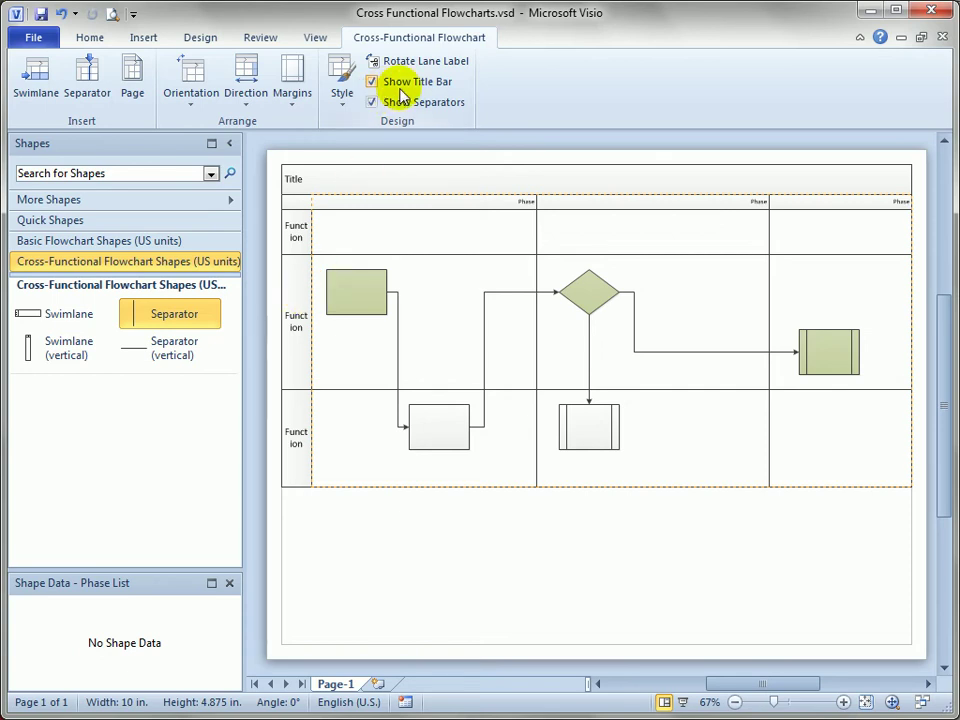
Step: Try the filled swimlane style with the title on top, then its variant with curved lane headers
left_click(342, 97)
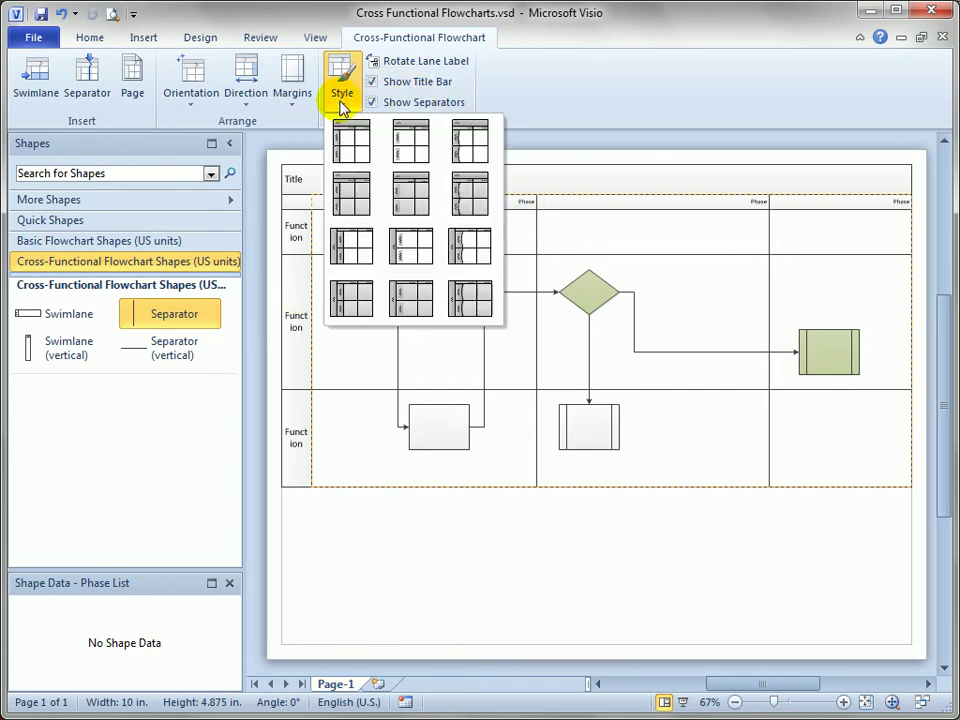
left_click(411, 202)
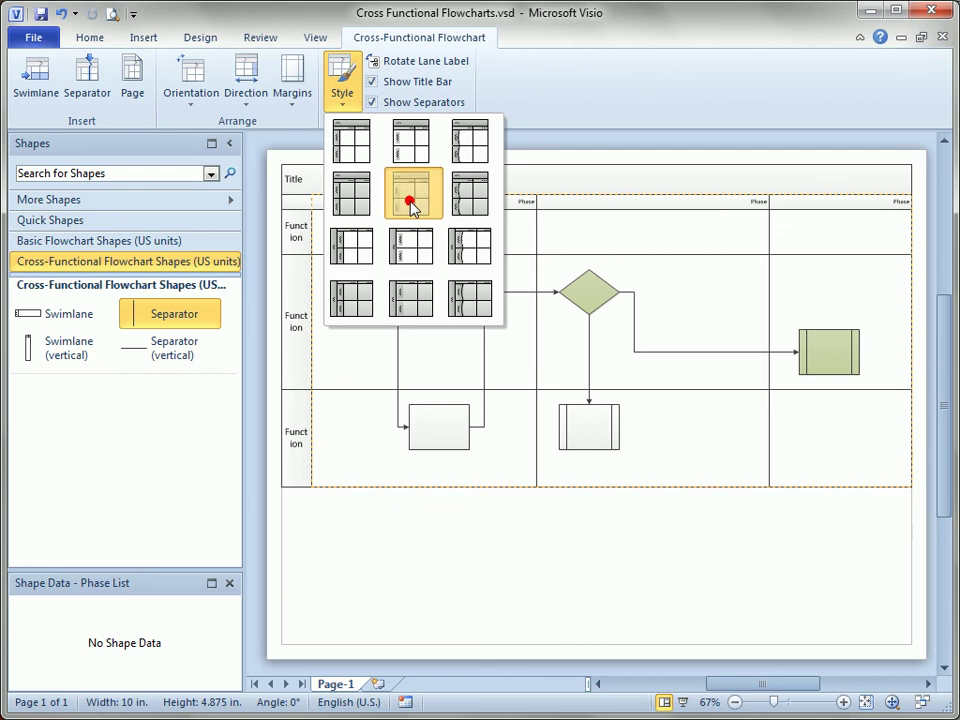
left_click(350, 108)
left_click(480, 206)
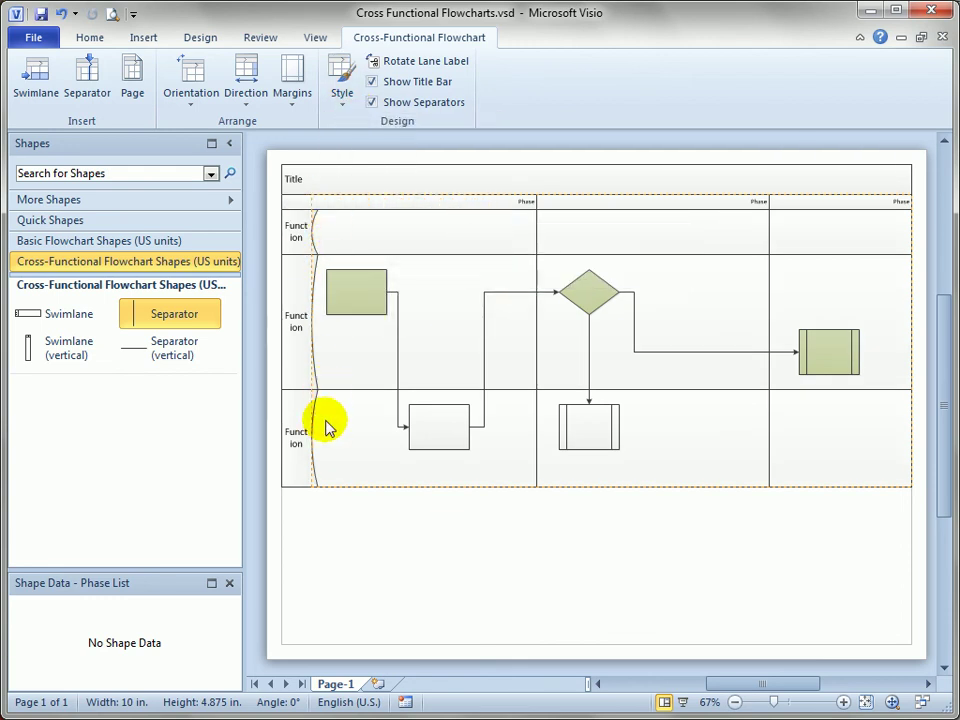
Step: Apply the unfilled style with the title bar along the side, and move the whole flowchart inside the page's left margin
left_click(352, 105)
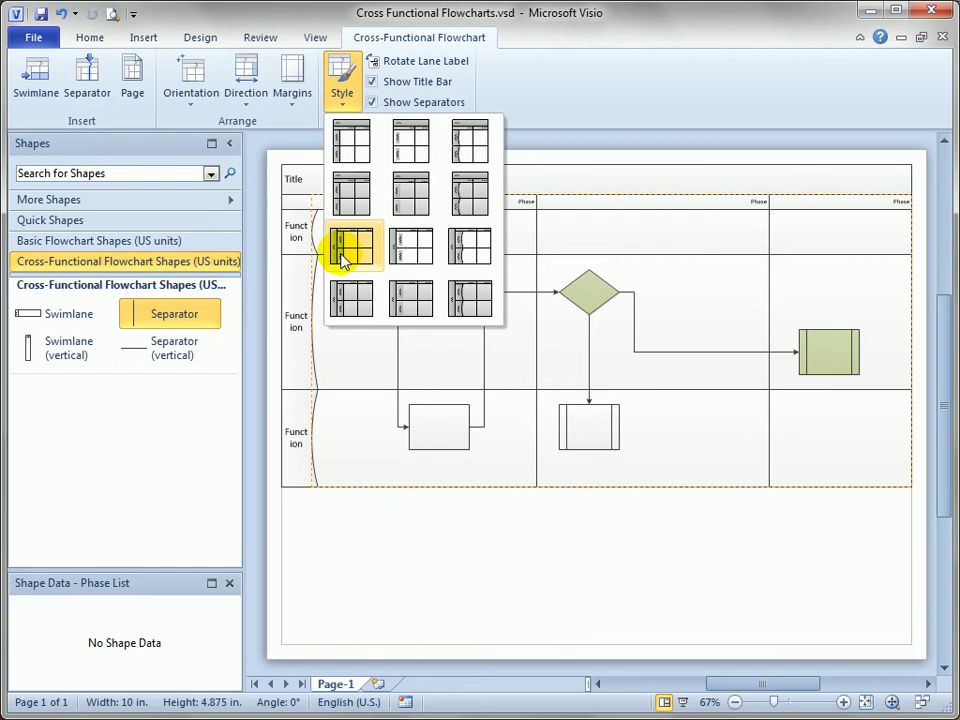
left_click(345, 255)
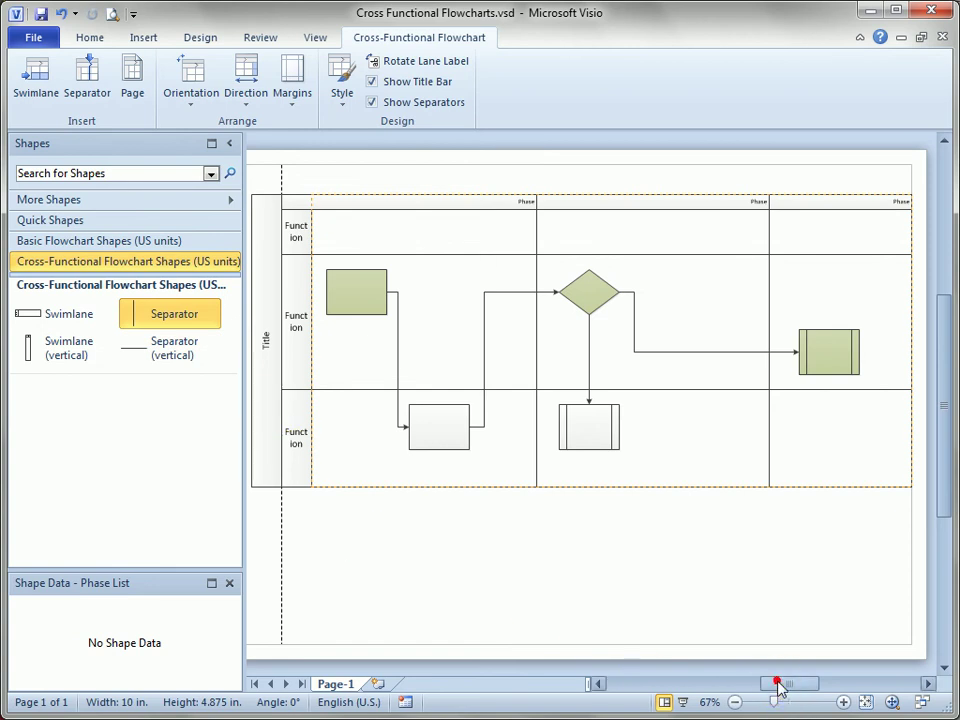
left_click_drag(778, 686, 765, 684)
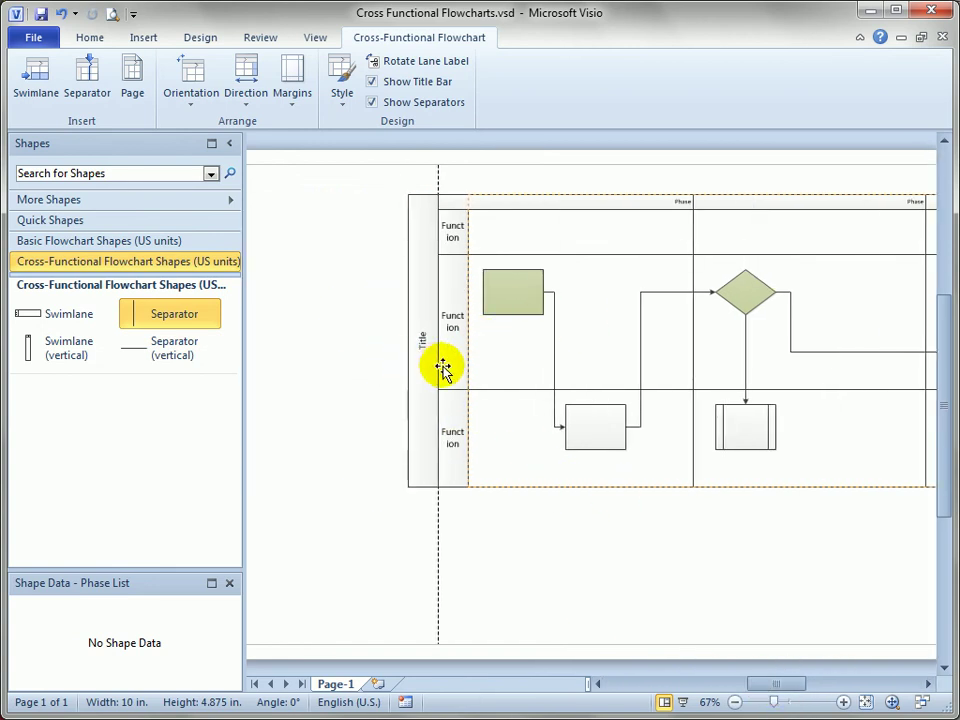
left_click_drag(429, 332, 465, 352)
Step: Narrow the last phase to bring the flowchart back onto one page, and move the separator before it slightly left
left_click_drag(731, 681, 765, 686)
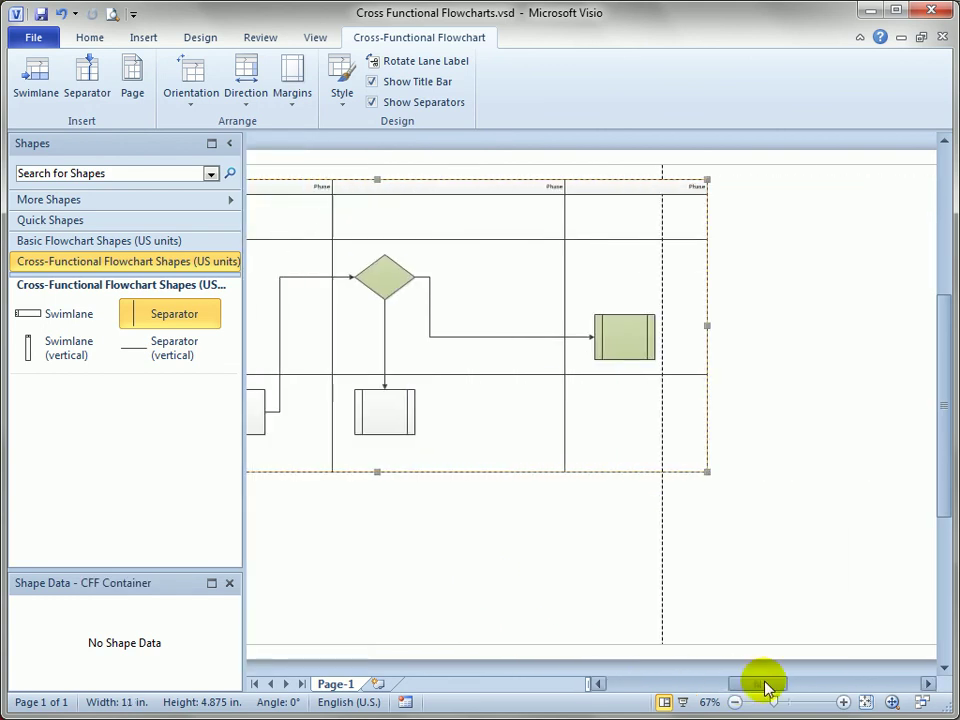
left_click(788, 386)
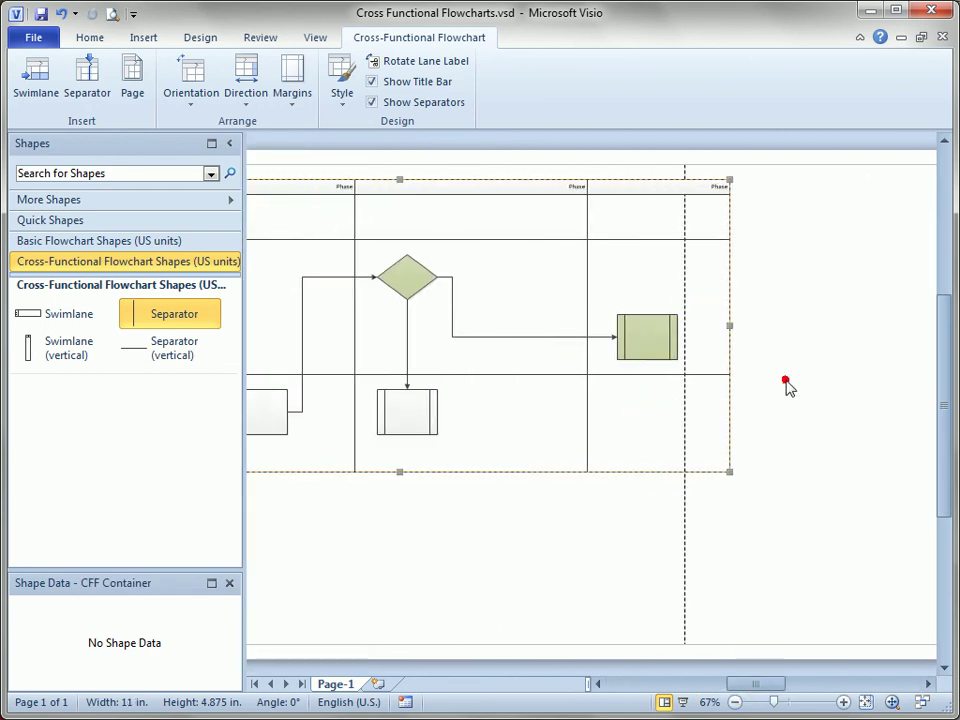
left_click(729, 343)
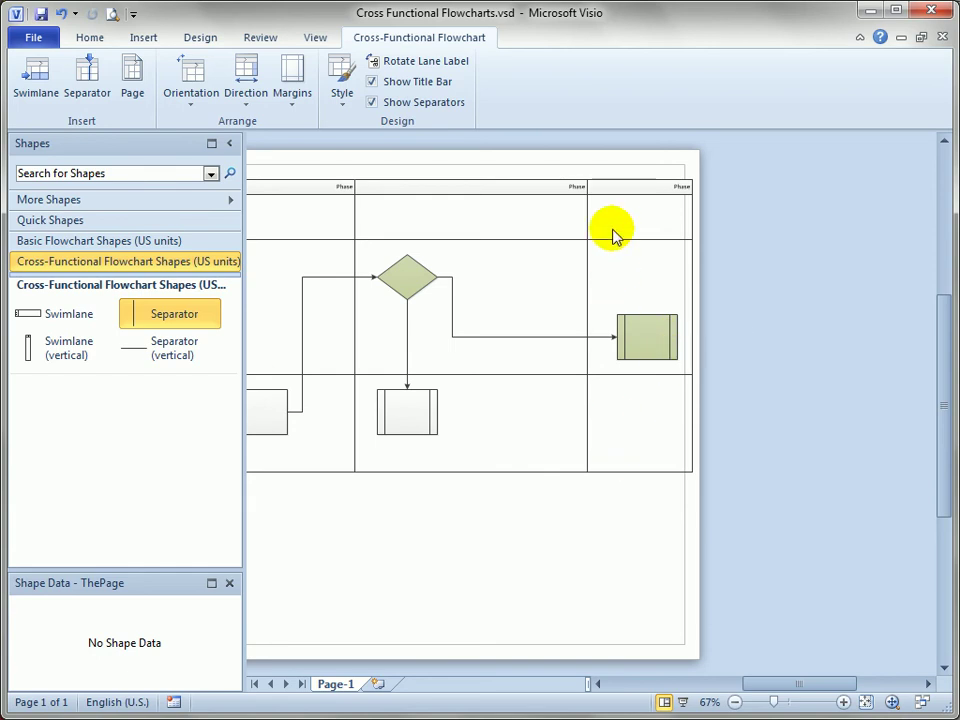
mouse_move(587, 204)
left_mouse_down()
mouse_move(549, 210)
mouse_move(578, 216)
left_mouse_up()
left_click_drag(767, 684, 727, 682)
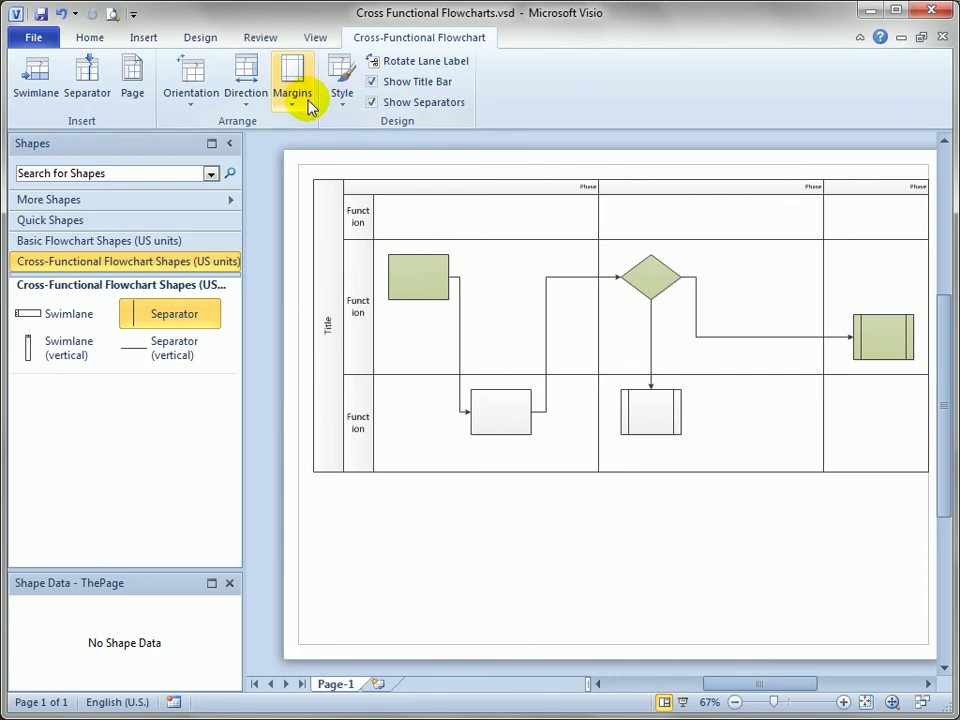
Step: Apply the filled style with a side title bar and curved lane headers, and rotate the lane labels back to vertical
left_click(345, 99)
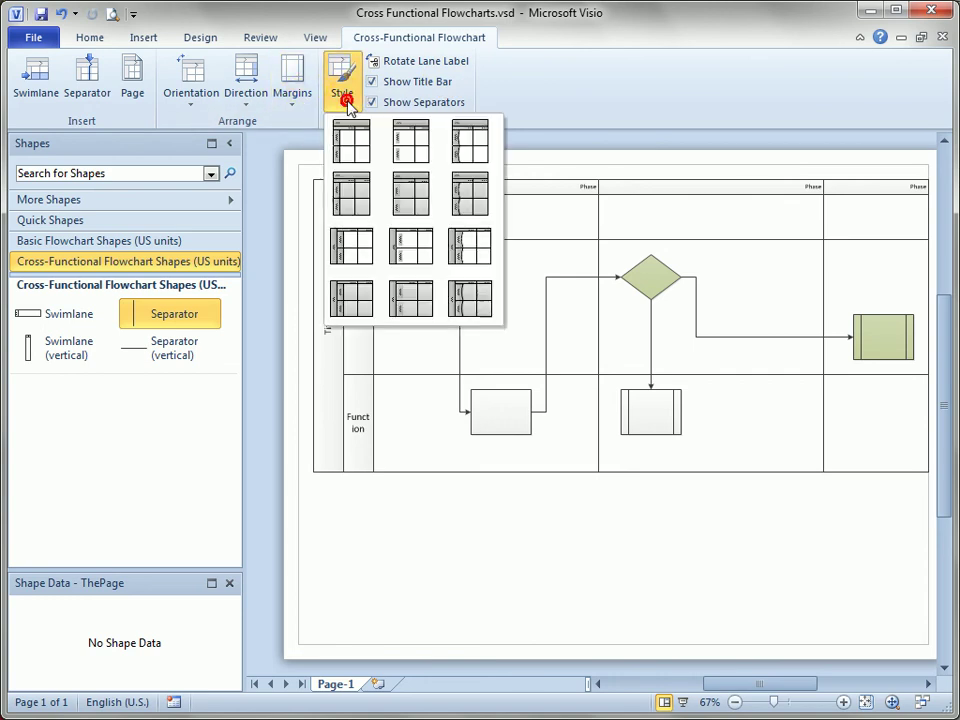
left_click(476, 305)
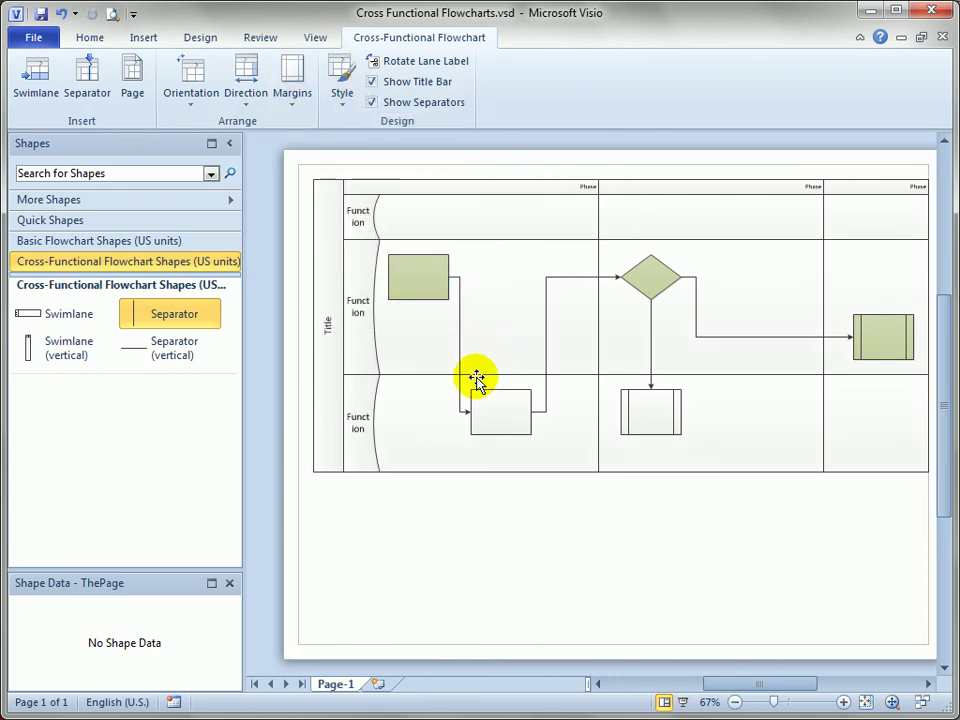
left_click(399, 63)
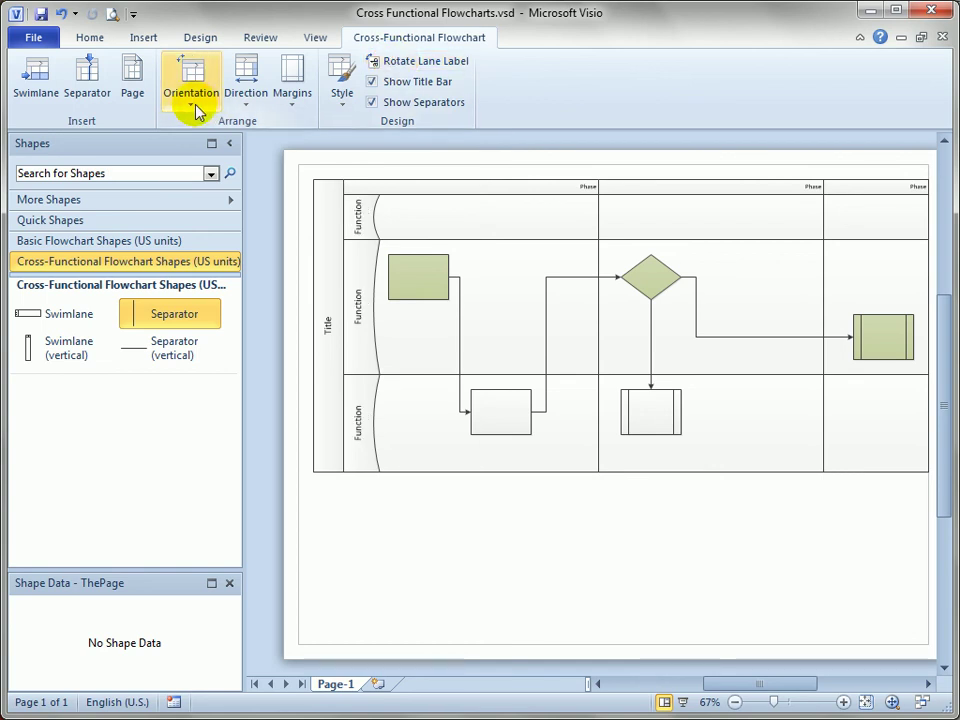
Step: Set the flowchart's direction to Right to Left and move the whole chart left to the page's right margin
left_click(253, 103)
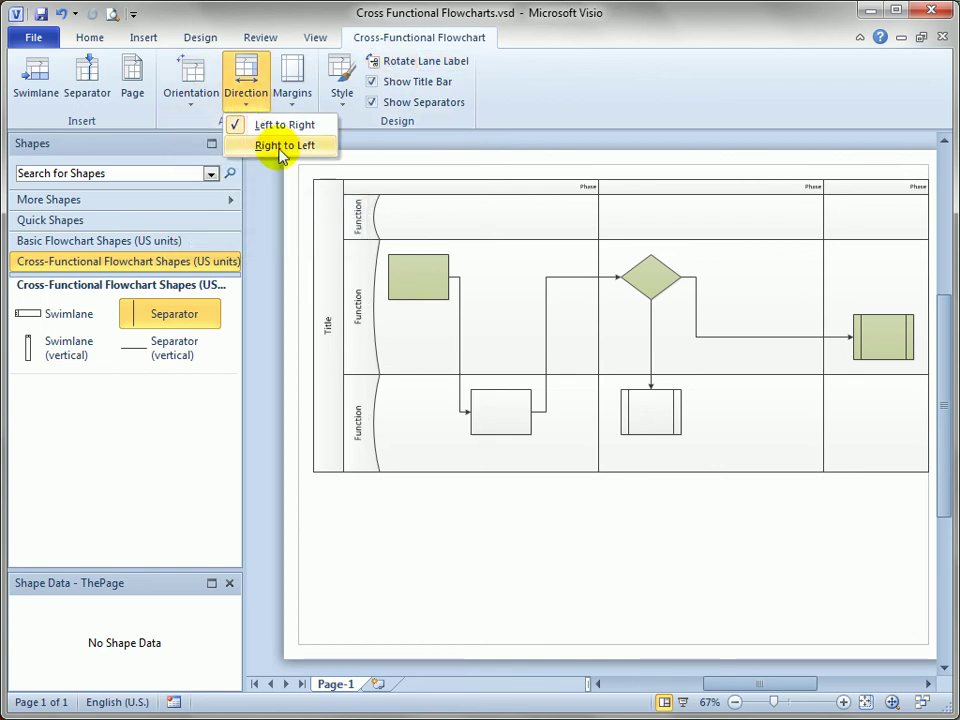
left_click(282, 146)
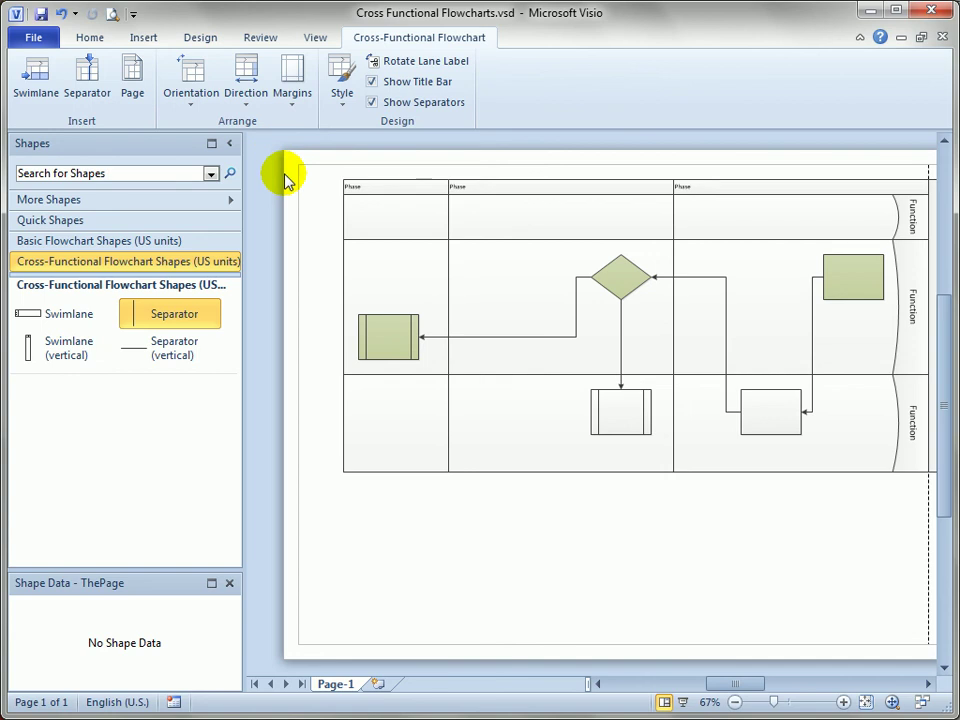
mouse_move(735, 690)
left_mouse_down()
mouse_move(754, 690)
mouse_move(724, 693)
left_mouse_up()
left_click_drag(737, 693, 765, 585)
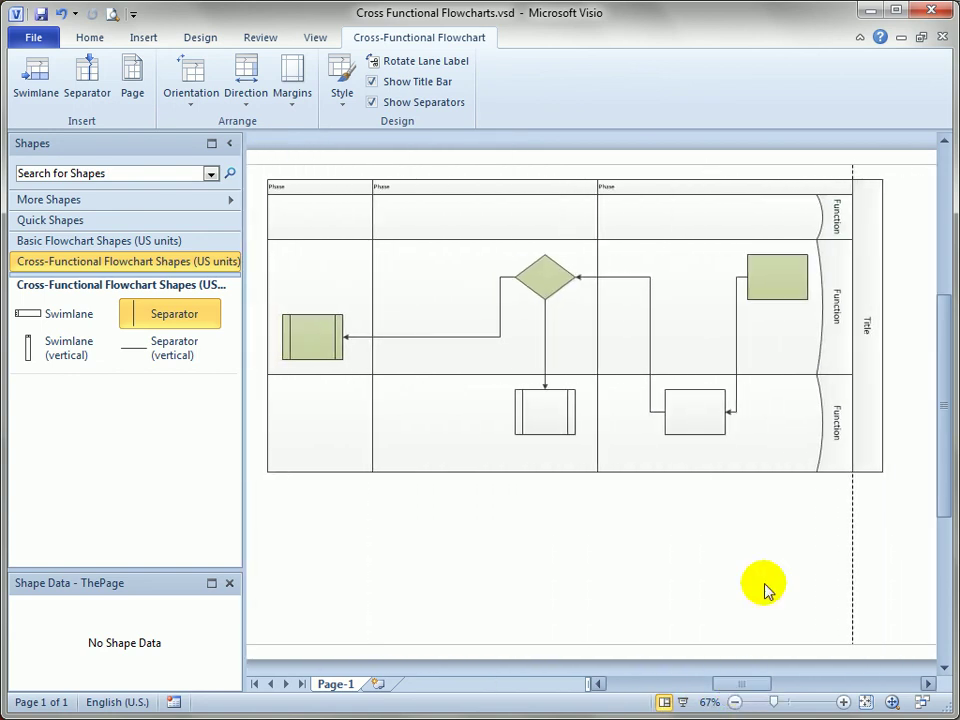
left_click_drag(872, 340, 845, 343)
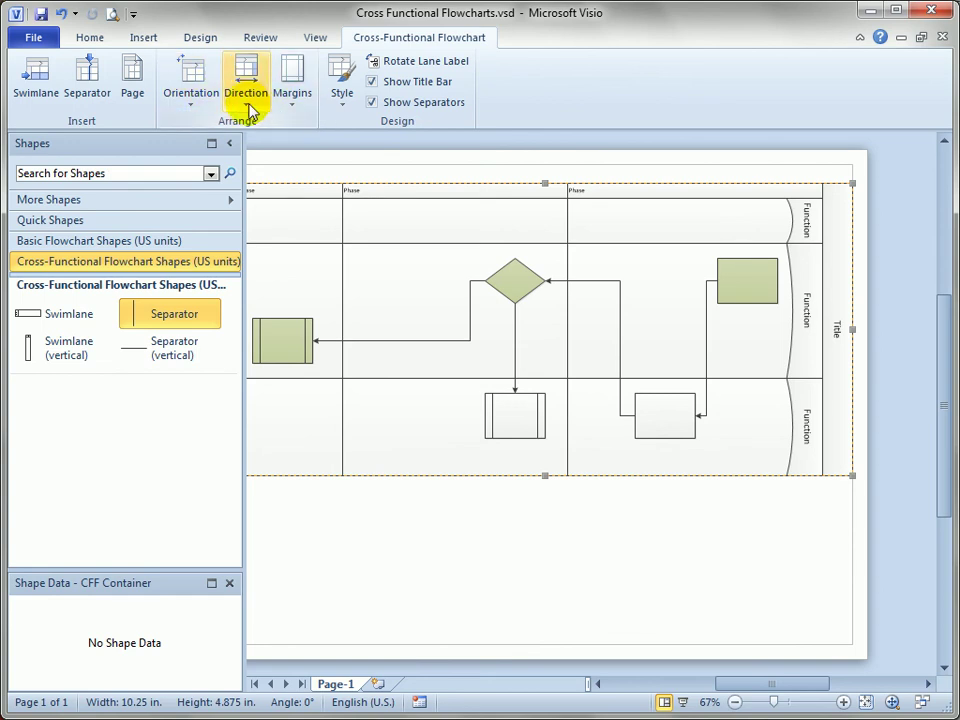
Step: Set the flowchart's direction back to Left to Right and its swimlane orientation to Vertical
left_click(247, 102)
left_click(267, 124)
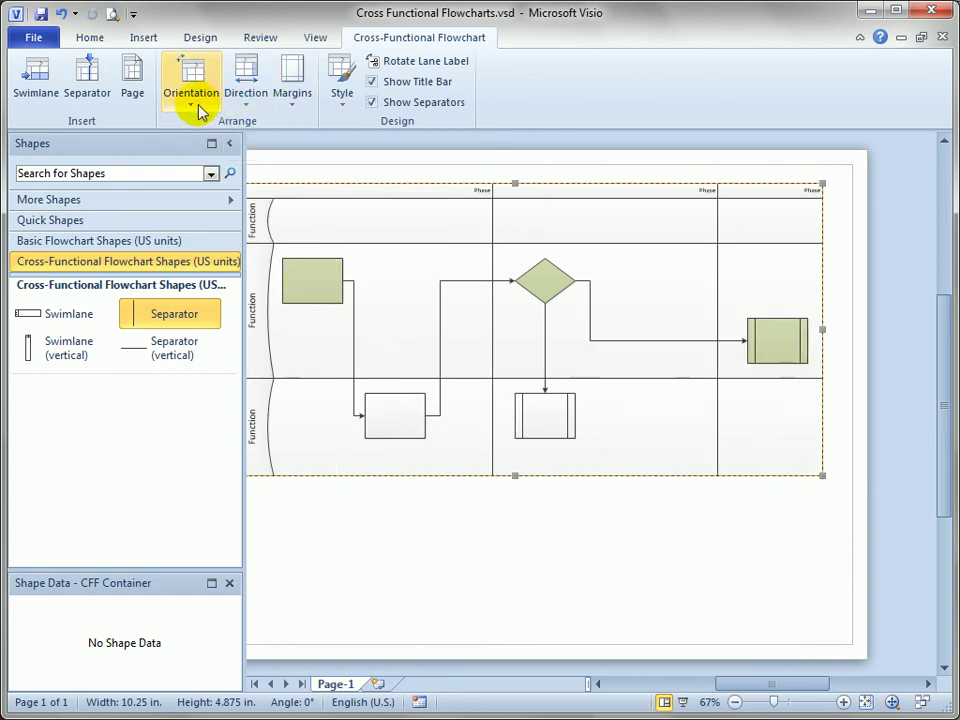
left_click(194, 100)
left_click(210, 145)
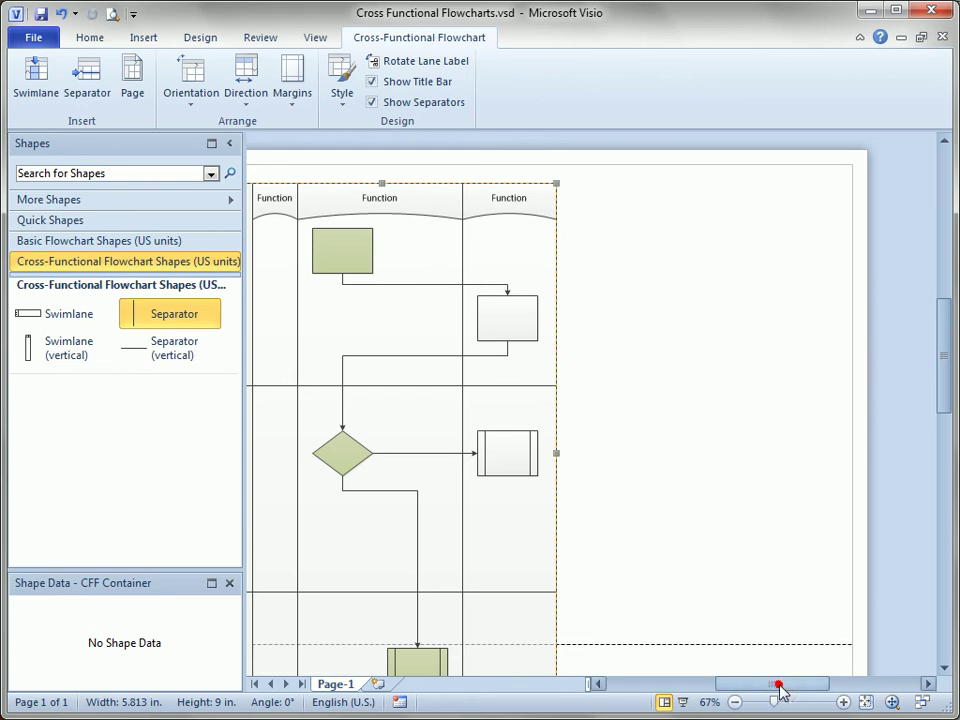
Step: Move the vertical flowchart to the page's upper-left margin corner and check how far it extends down the page
mouse_move(778, 686)
left_mouse_down()
mouse_move(767, 690)
mouse_move(730, 636)
left_mouse_up()
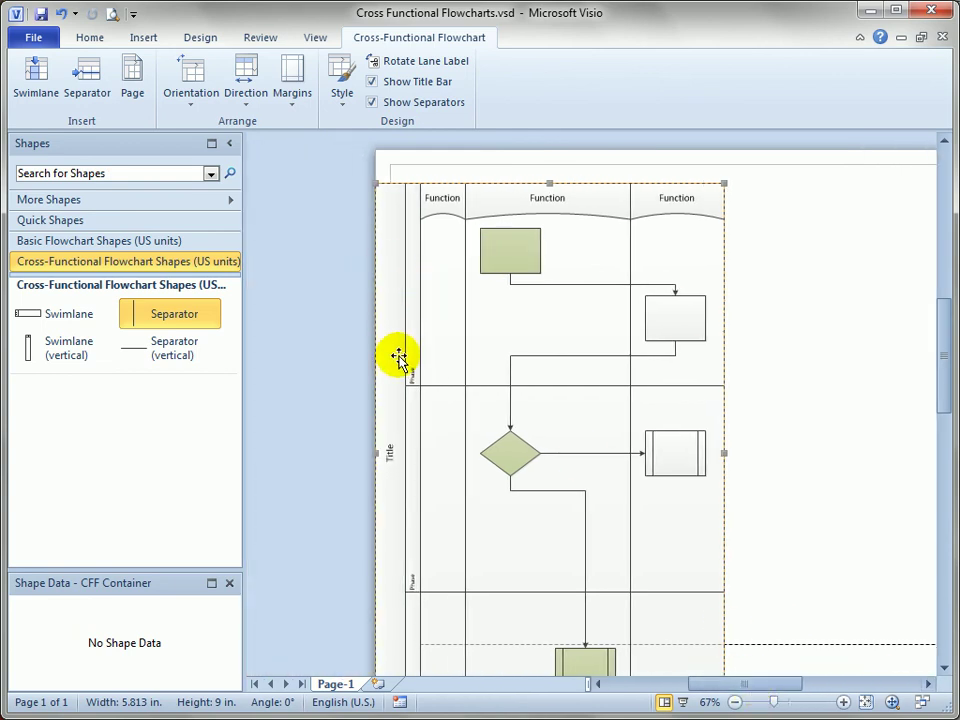
left_click_drag(389, 290, 409, 284)
scroll(842, 366, "down", 4)
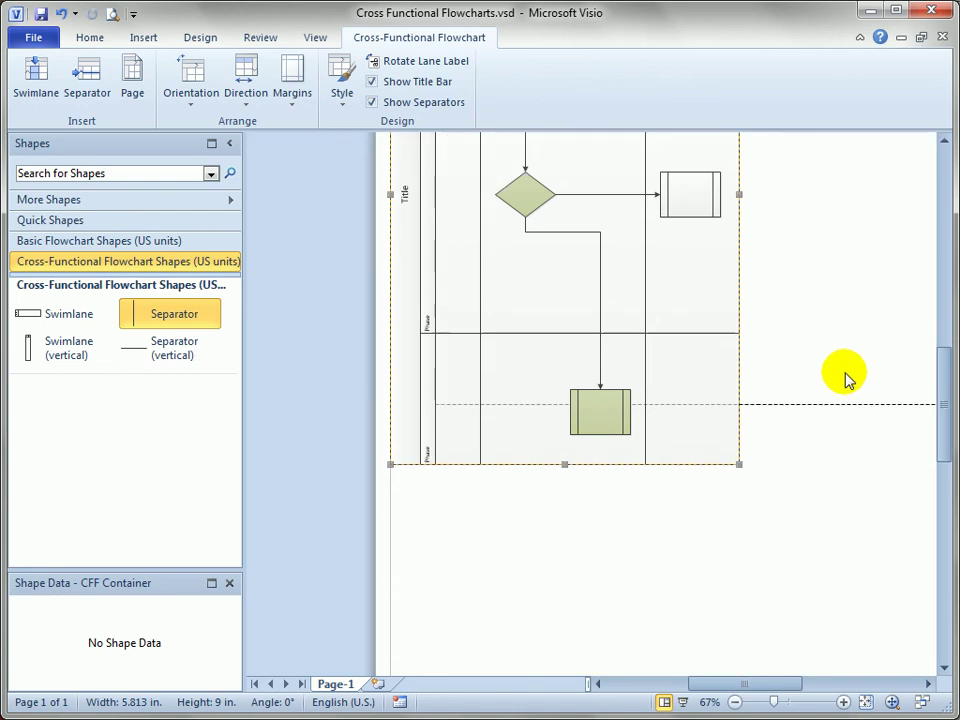
scroll(845, 375, "up", 3)
scroll(845, 375, "up", 1)
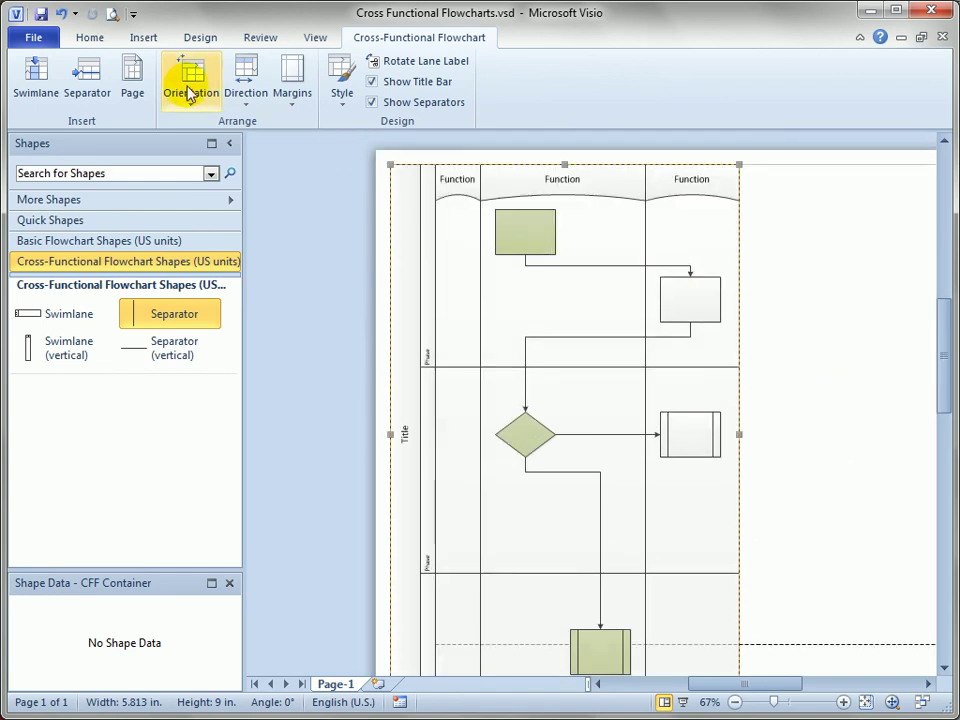
Step: Set the flowchart's swimlane orientation back to Horizontal
left_click(204, 105)
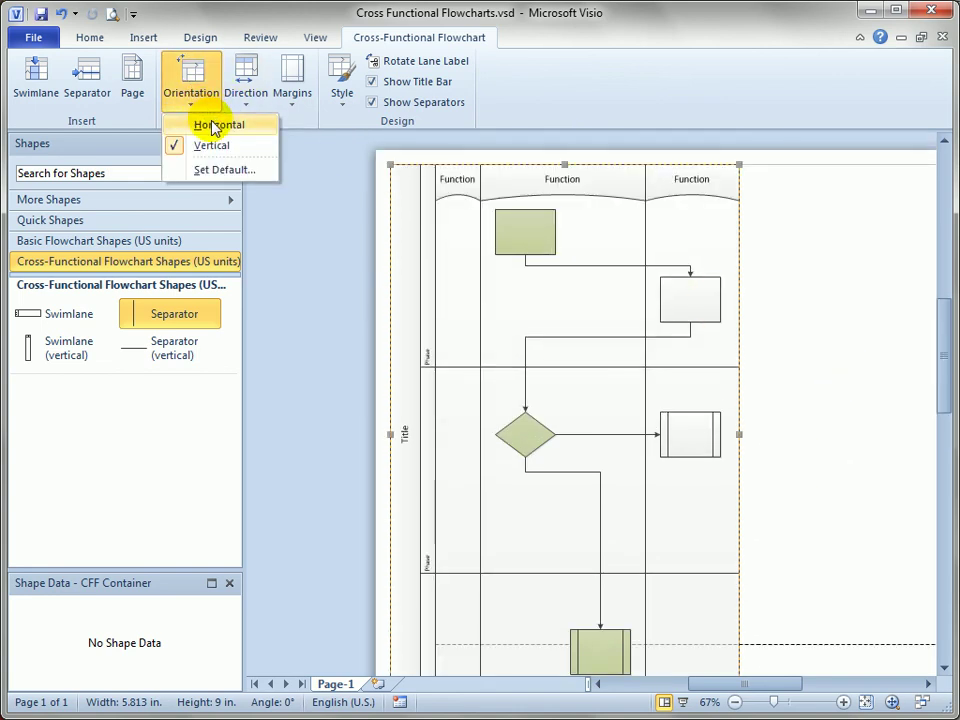
left_click(212, 123)
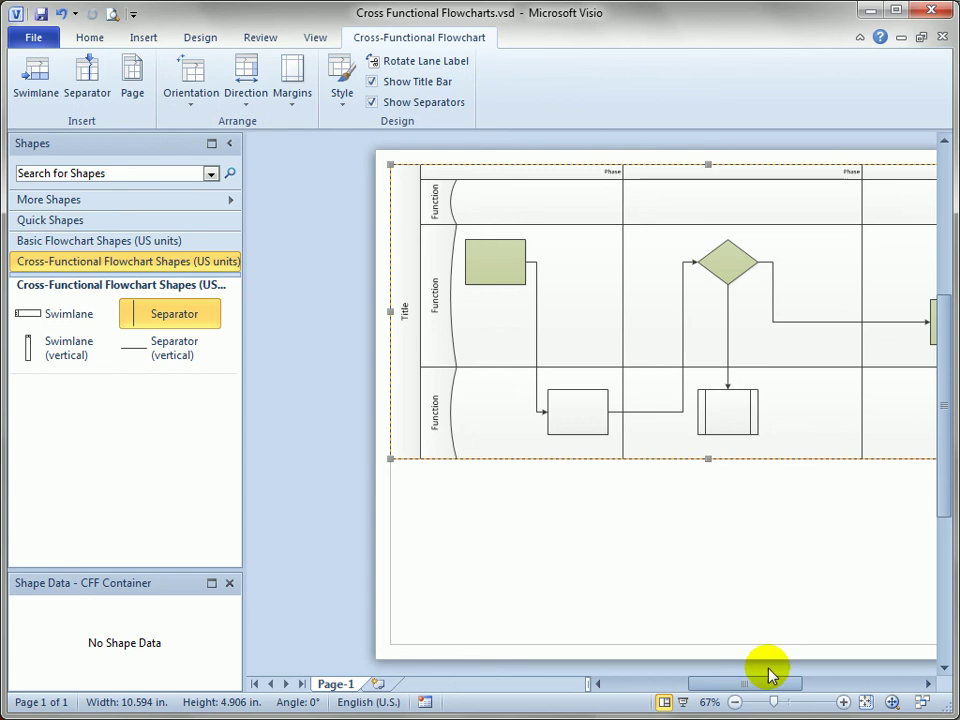
left_click_drag(776, 683, 799, 686)
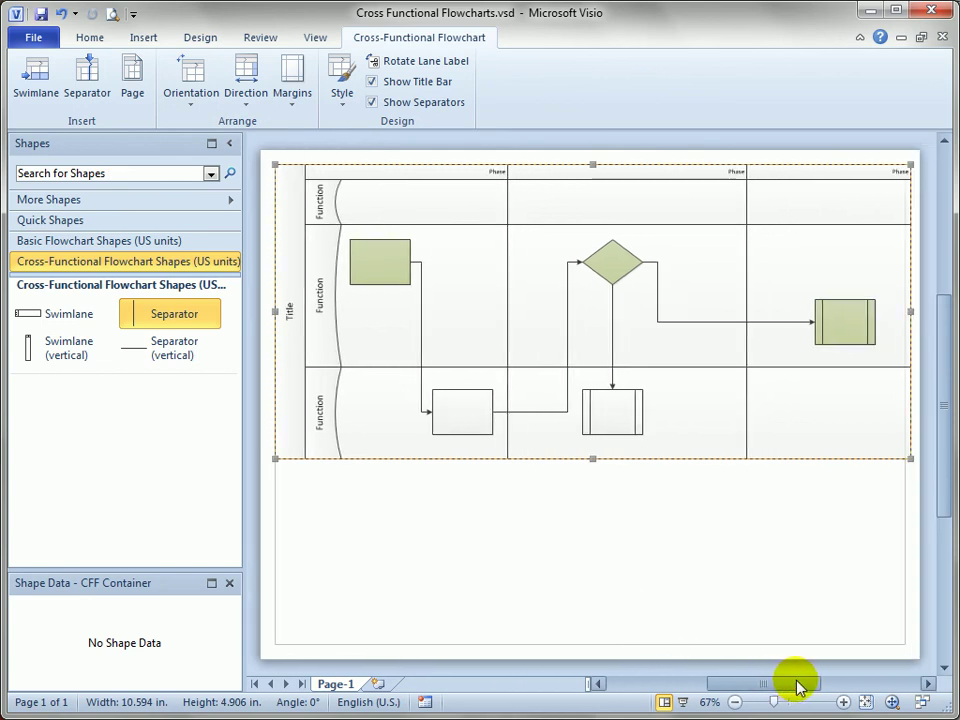